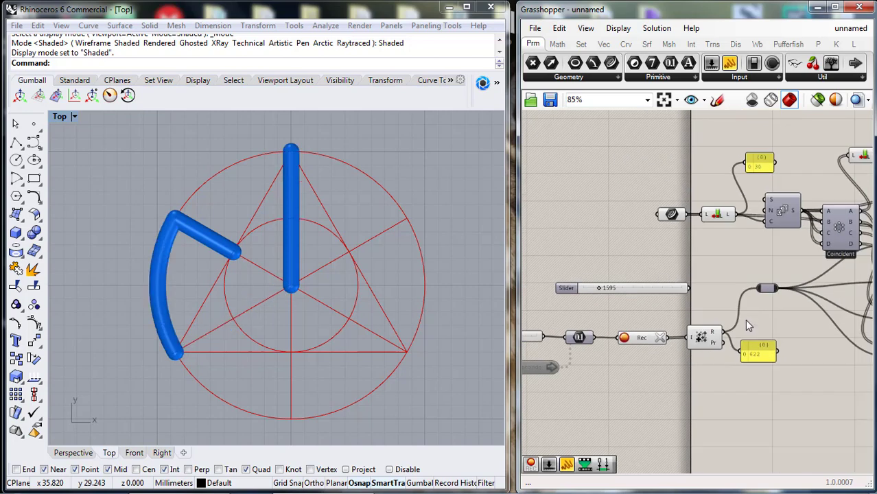
Step: Clear the data recorder's stored values and set the Number slider feeding the timed number component to 1
right_drag(744, 319, 783, 318)
scroll(703, 339, up, 1)
click(689, 335)
right_drag(576, 368, 667, 361)
scroll(606, 362, up, 2)
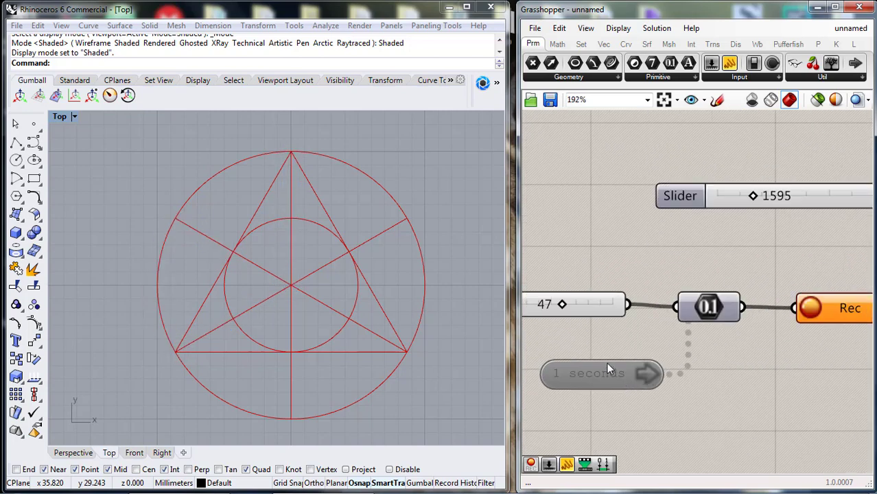
right_drag(536, 313, 672, 311)
drag(651, 309, 625, 315)
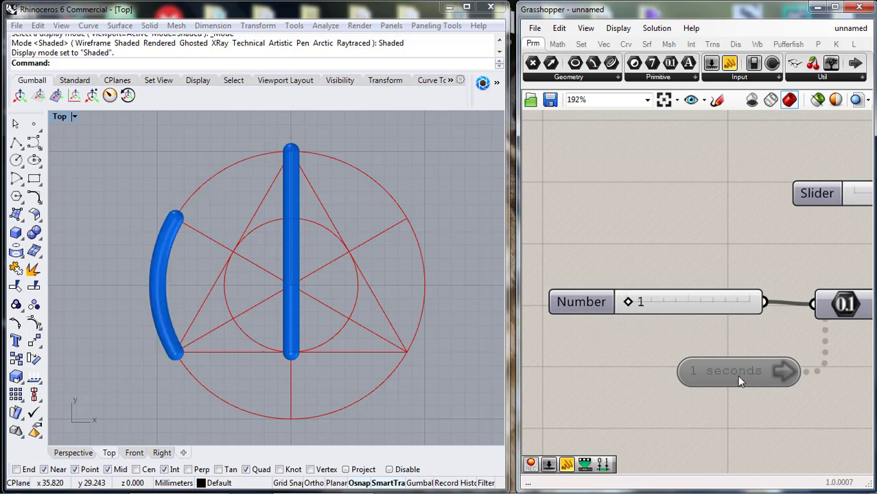
Step: Enable the timer on the number component and set its interval to 20 ms
click(781, 374)
click(680, 335)
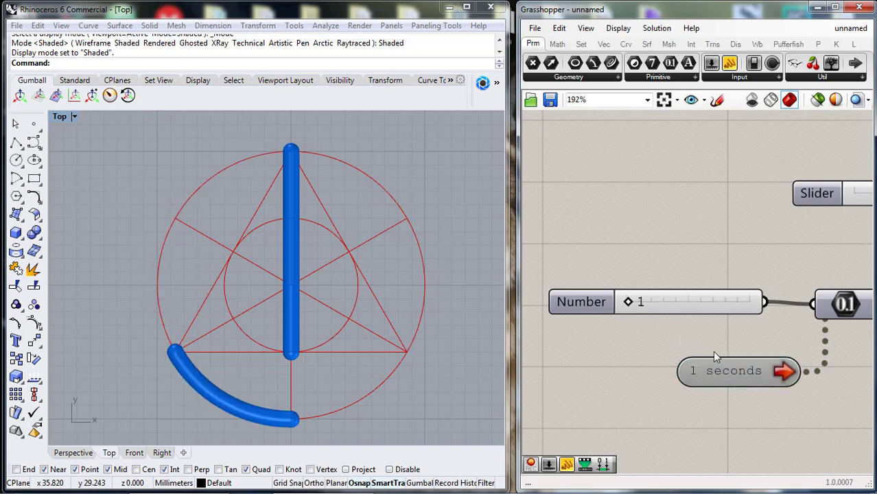
right_click(748, 371)
mouse_move(779, 426)
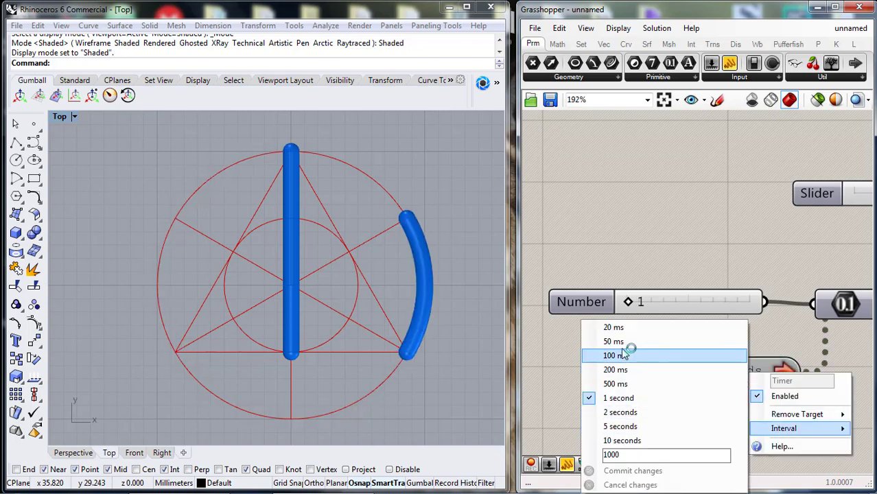
click(614, 328)
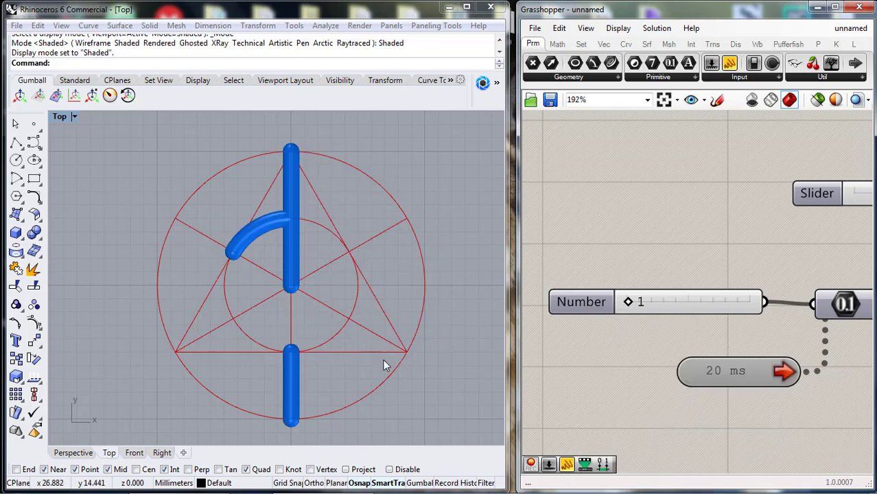
Step: Examine the running definition, from the pipe and colour preview components back to the mass addition, data recorder and timer
scroll(685, 373, down, 3)
right_drag(863, 367, 689, 385)
mouse_move(850, 336)
right_down()
mouse_move(645, 373)
mouse_move(690, 295)
right_up()
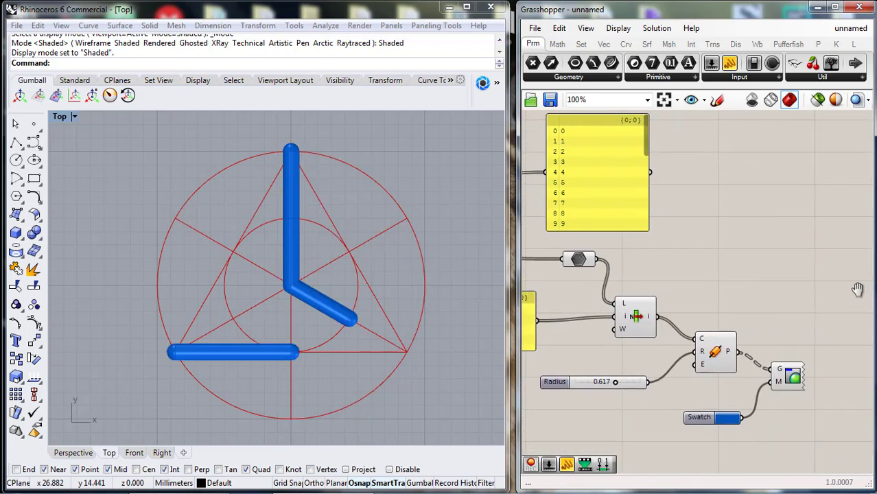
mouse_move(548, 295)
right_down()
mouse_move(571, 312)
mouse_move(816, 314)
right_up()
mouse_move(602, 377)
right_down()
mouse_move(704, 363)
mouse_move(774, 331)
mouse_move(811, 334)
mouse_move(718, 379)
mouse_move(755, 380)
right_up()
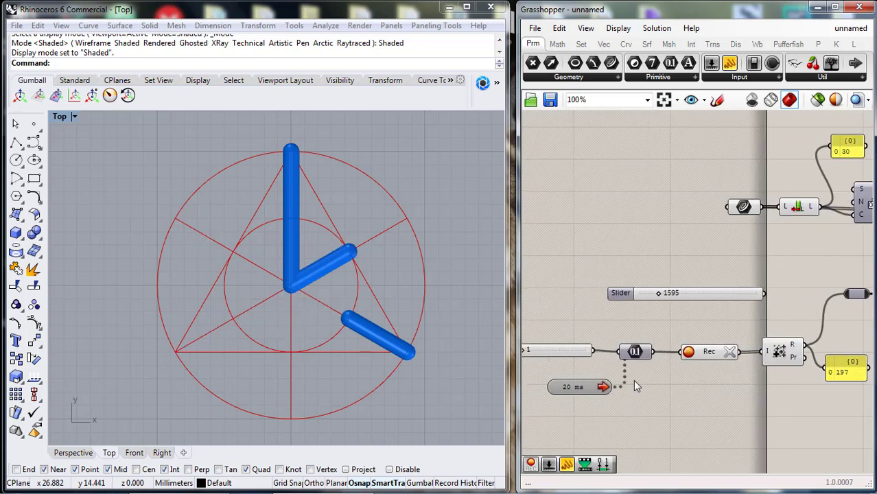
right_drag(633, 381, 696, 374)
right_drag(763, 383, 633, 370)
scroll(766, 376, up, 5)
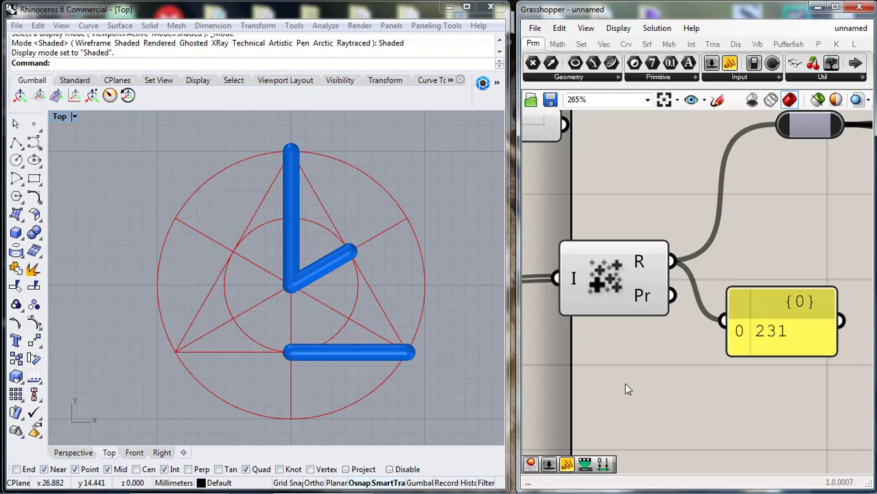
scroll(615, 393, down, 1)
scroll(607, 390, down, 3)
right_drag(608, 389, 679, 378)
right_drag(622, 370, 691, 374)
right_drag(857, 333, 802, 335)
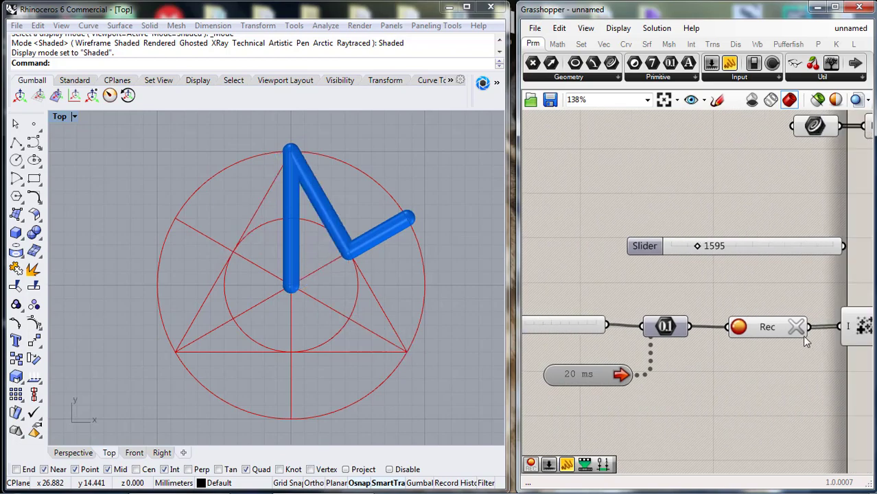
Step: Stop the timer and start a new blank Grasshopper document
click(619, 372)
click(619, 376)
right_drag(675, 386, 732, 396)
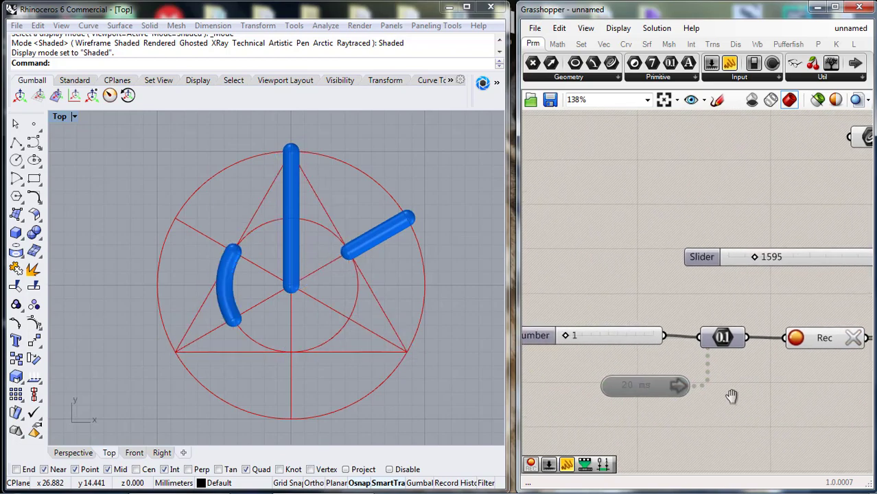
click(537, 28)
click(555, 43)
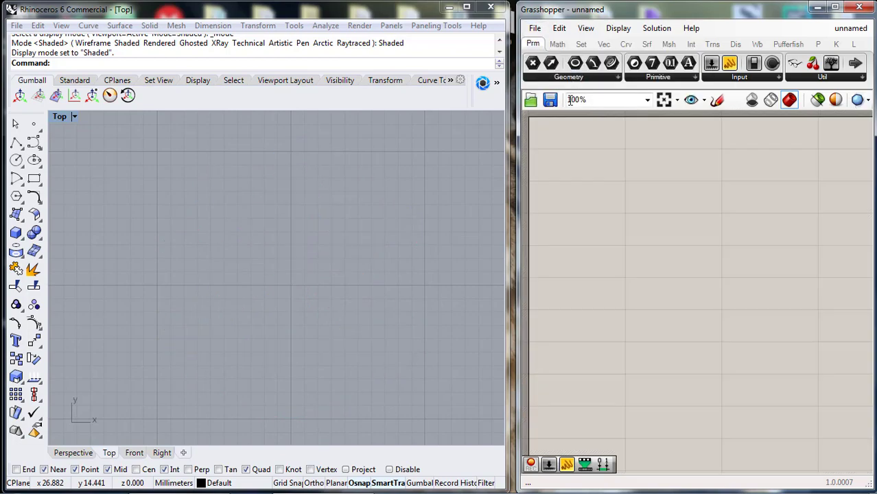
Step: In Rhino's Top view, draw two crossing diagonal lines between opposite corners of a 20 by 10 mm grid rectangle
scroll(272, 269, down, 2)
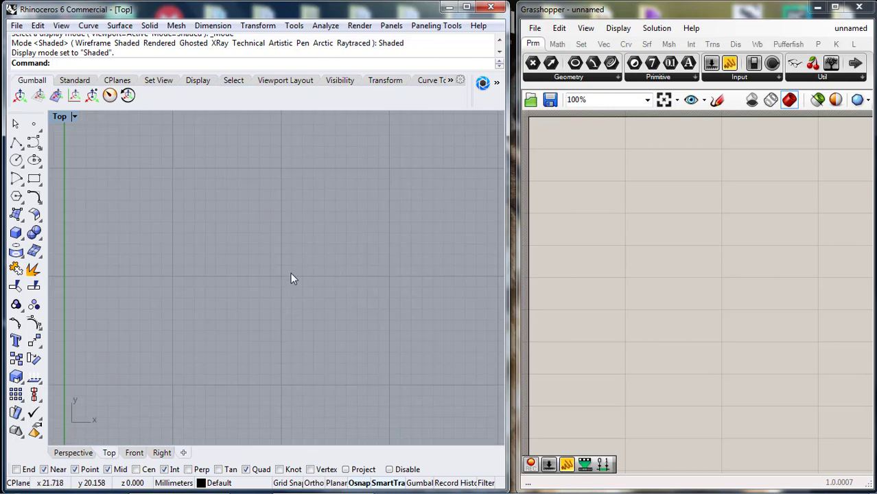
middle_click(282, 273)
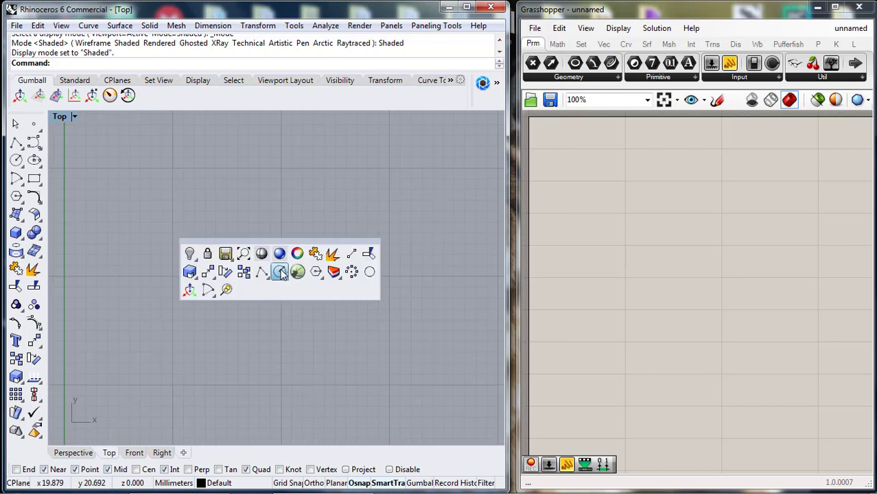
click(351, 256)
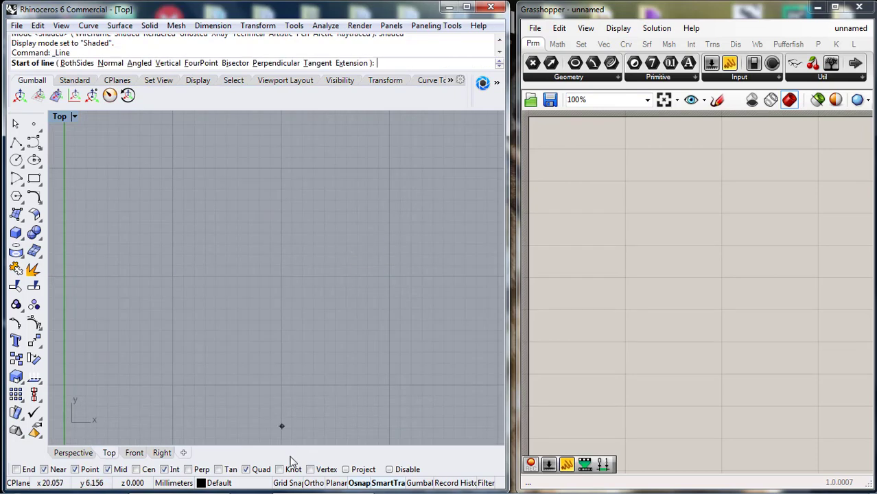
click(173, 168)
click(389, 276)
right_click(312, 272)
click(172, 277)
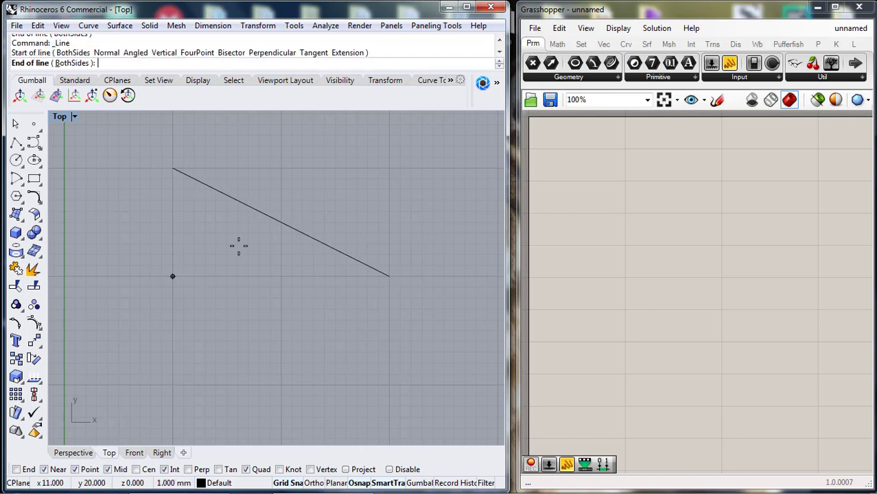
click(389, 169)
Step: Draw a 5 mm vertical line from point 20,20 up to the diagonals' crossing at 20,25 and delete both diagonals
key(Return)
click(281, 276)
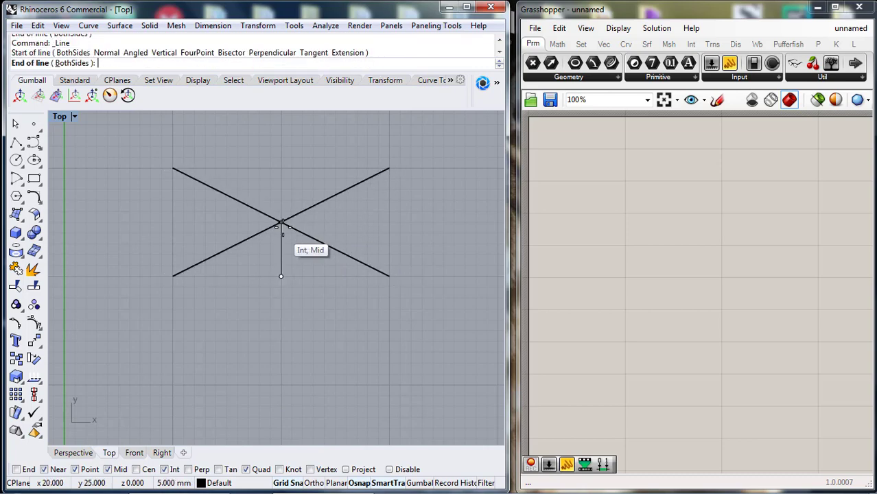
click(281, 221)
scroll(289, 226, up, 4)
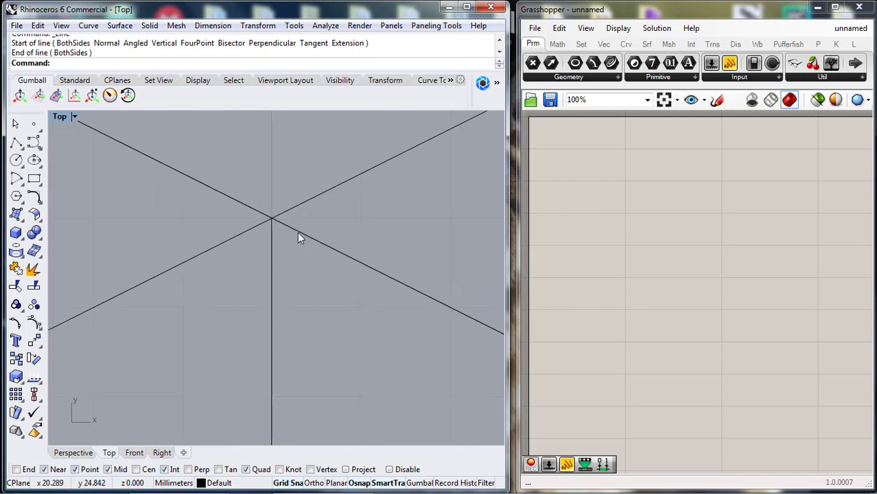
scroll(305, 243, down, 7)
scroll(310, 239, up, 4)
drag(302, 226, 294, 253)
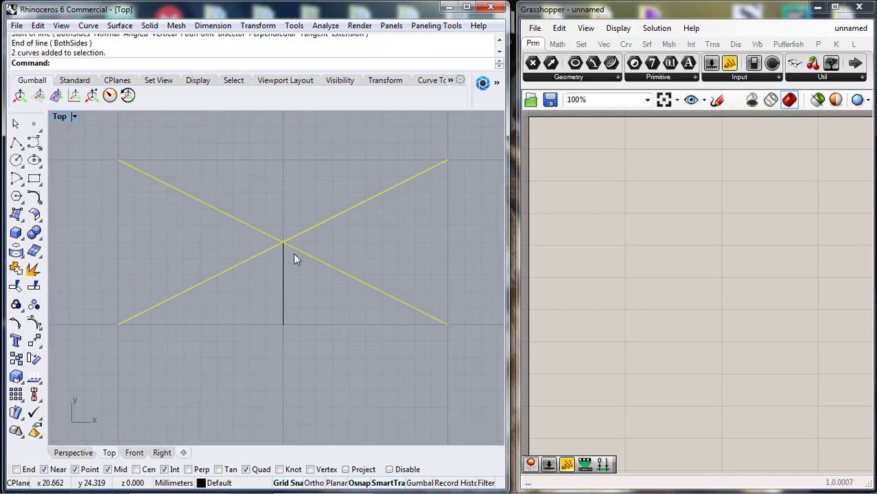
key(Delete)
Step: Draw a second vertical line from the top end of the first one up to point 20,30
click(283, 263)
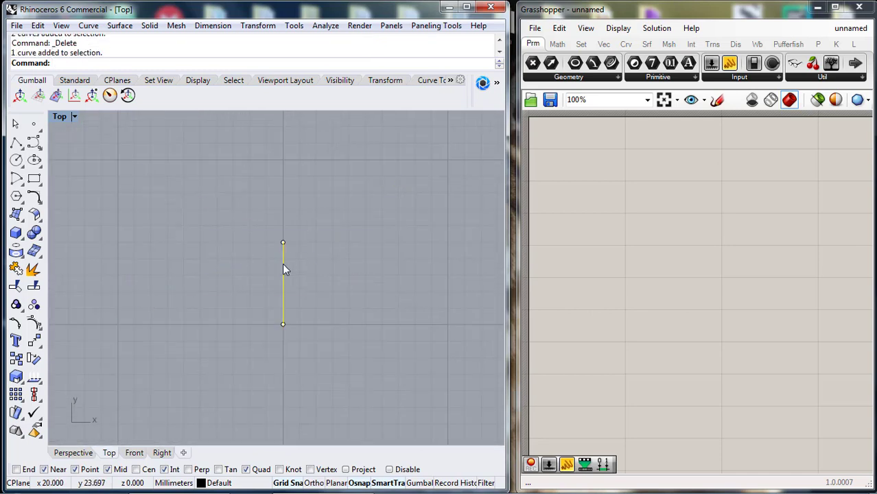
middle_click(283, 263)
click(354, 249)
click(283, 242)
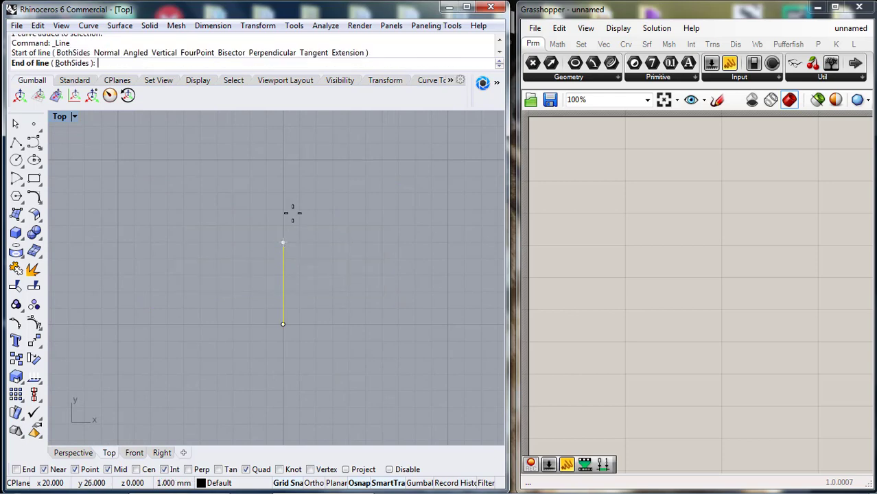
click(283, 160)
click(323, 245)
scroll(323, 245, down, 6)
Step: Polar array the two vertical lines about their bottom endpoint with 6 items over 360 degrees
drag(330, 220, 282, 258)
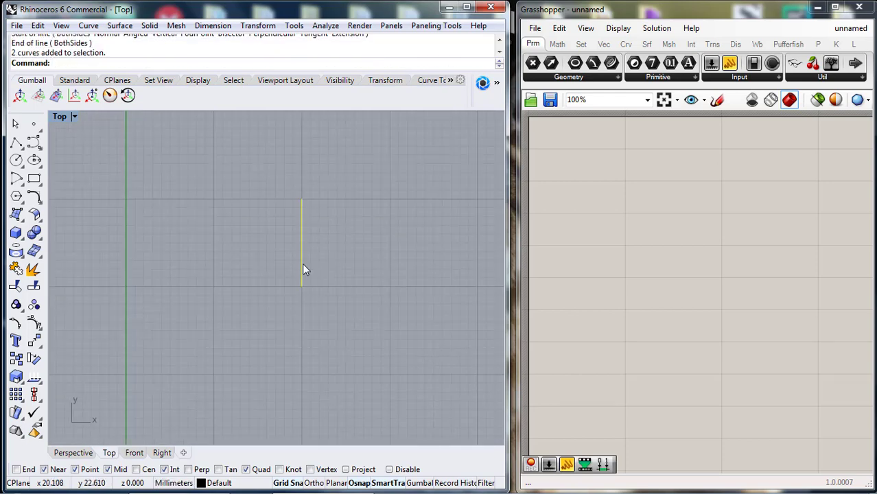
scroll(303, 264, up, 6)
middle_click(303, 265)
click(377, 268)
click(307, 307)
click(301, 306)
scroll(352, 287, down, 2)
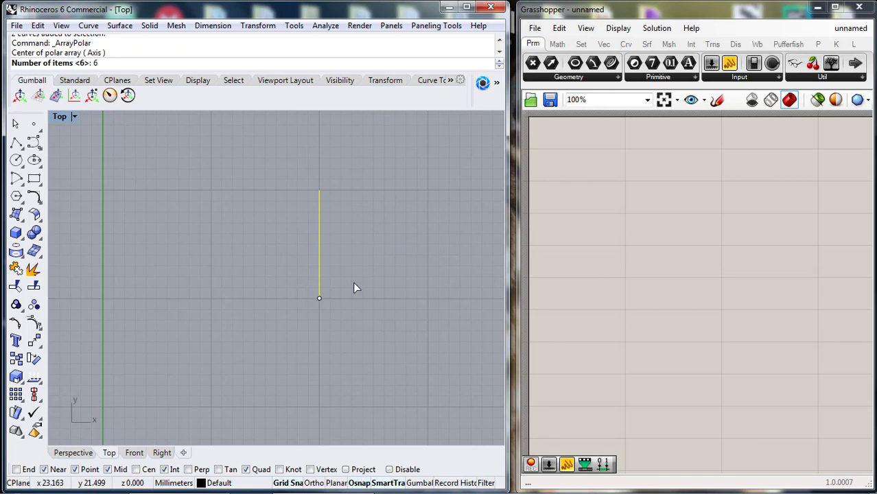
key(Return)
key(Return)
key(Return)
click(326, 259)
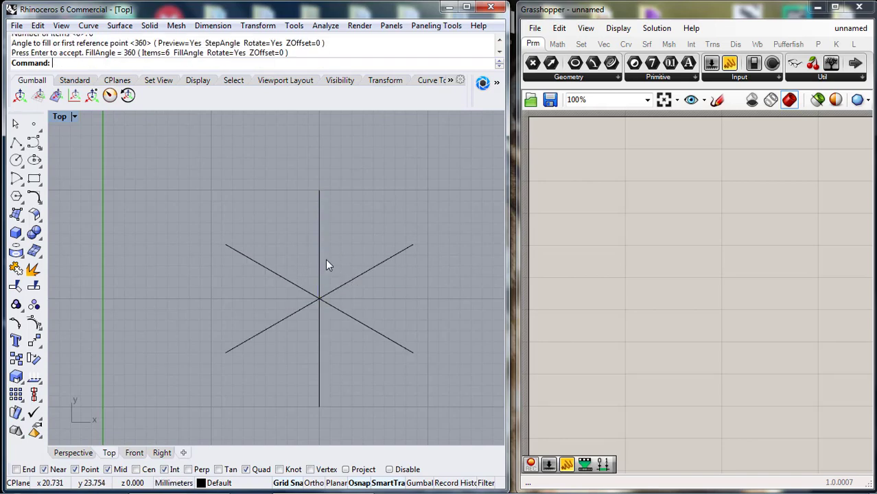
Step: Draw two lines joining the top end of the vertical axis to the midpoints of the two upper diagonal spokes
scroll(325, 260, up, 2)
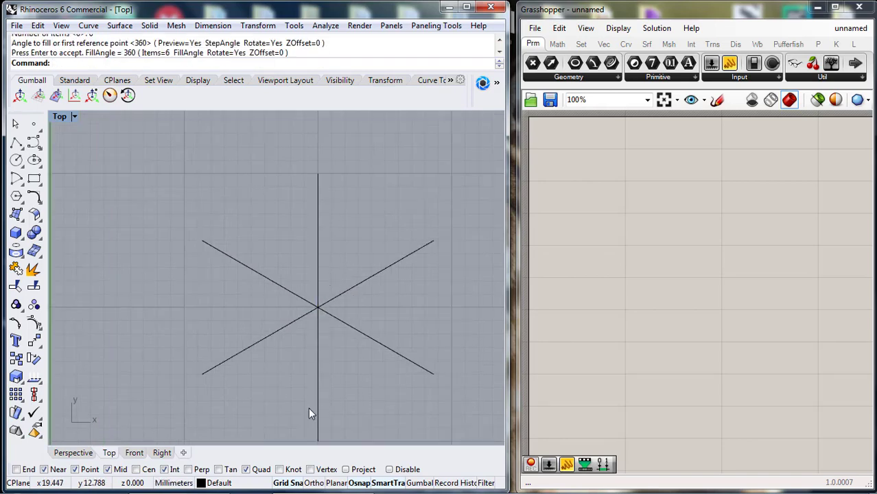
middle_click(270, 260)
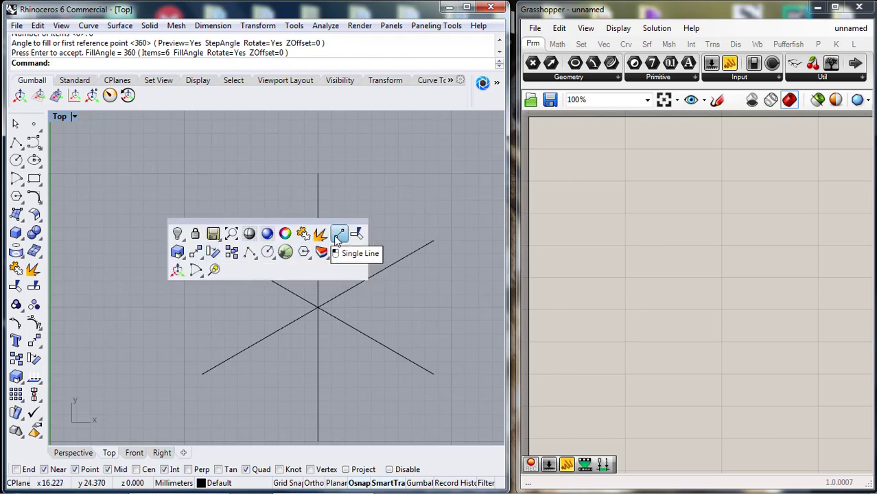
click(338, 234)
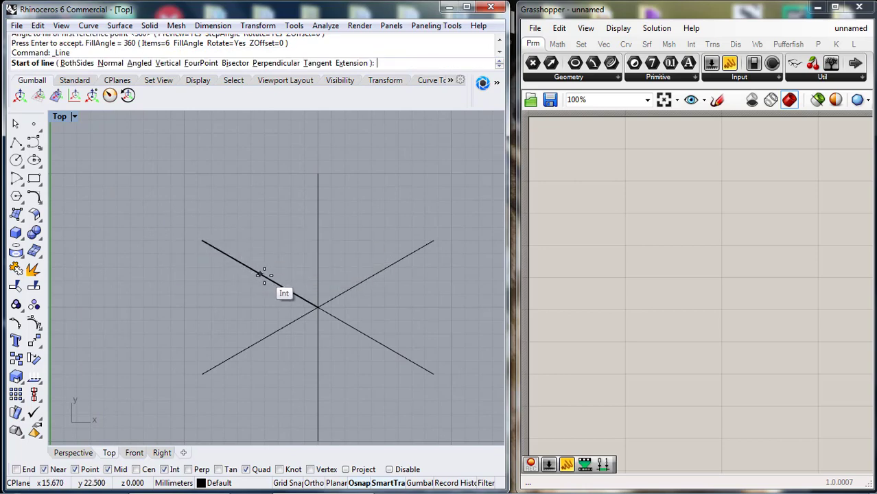
click(263, 274)
click(318, 175)
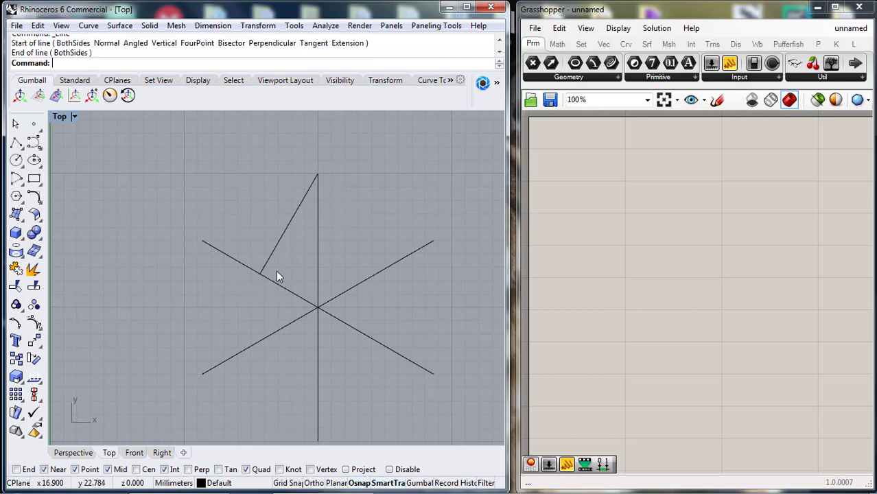
right_click(316, 250)
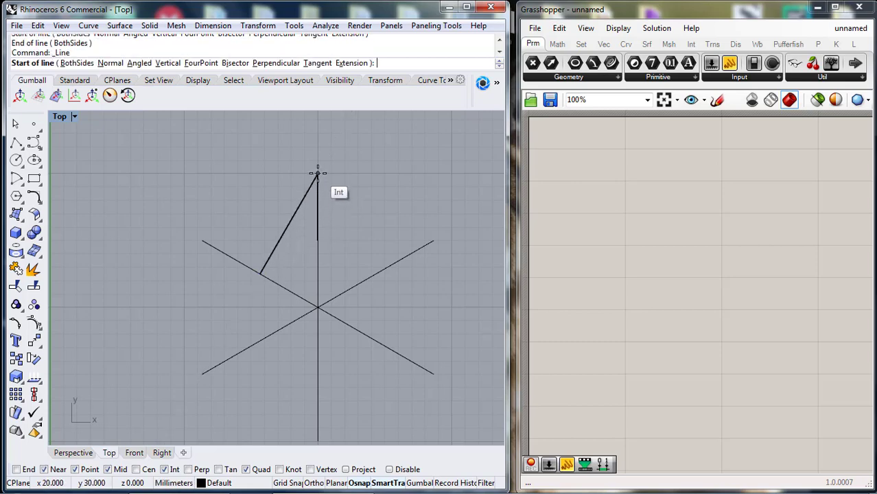
click(318, 176)
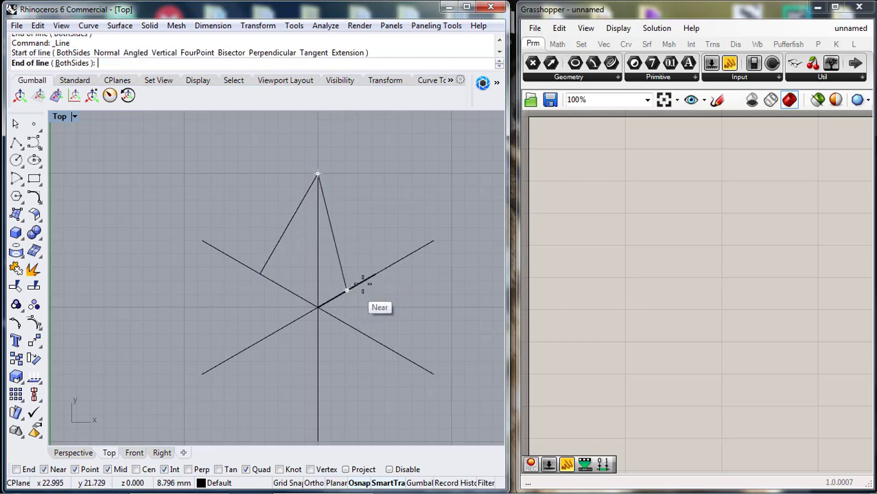
click(373, 276)
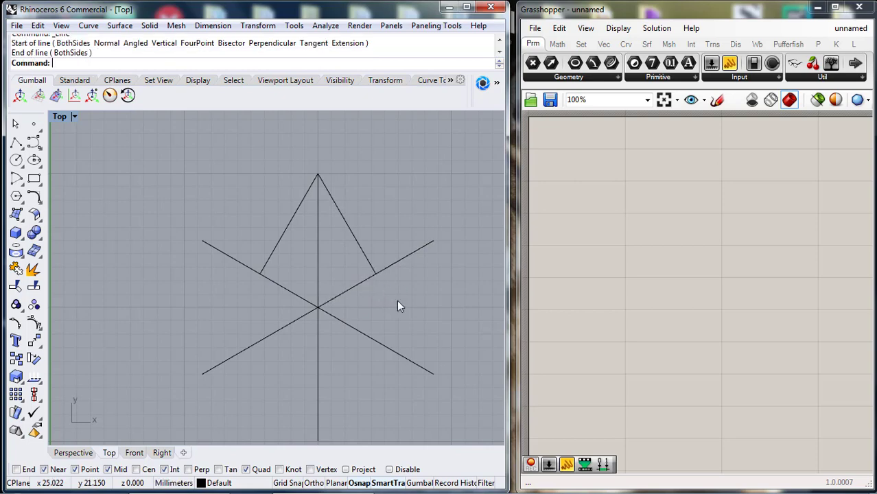
Step: Polar array the two slanted lines about the spokes' centre with 3 items over 360 degrees to form a triangle
click(355, 240)
click(278, 243)
middle_click(293, 252)
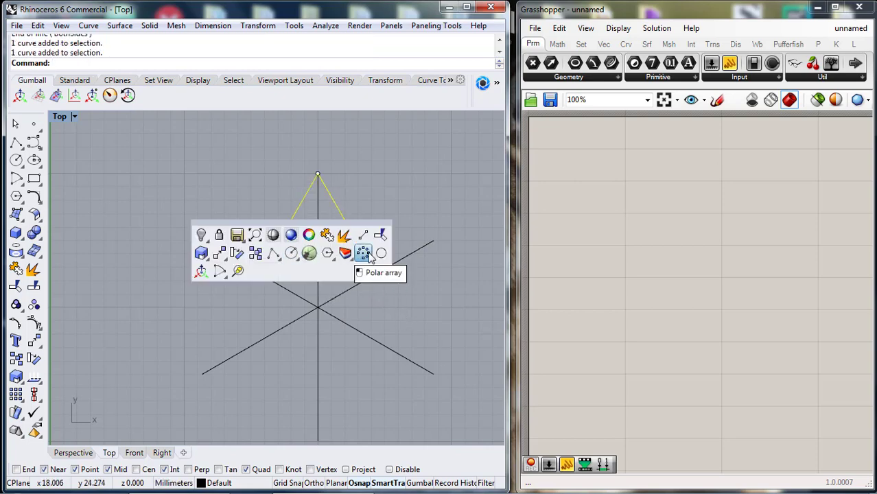
click(363, 253)
click(324, 302)
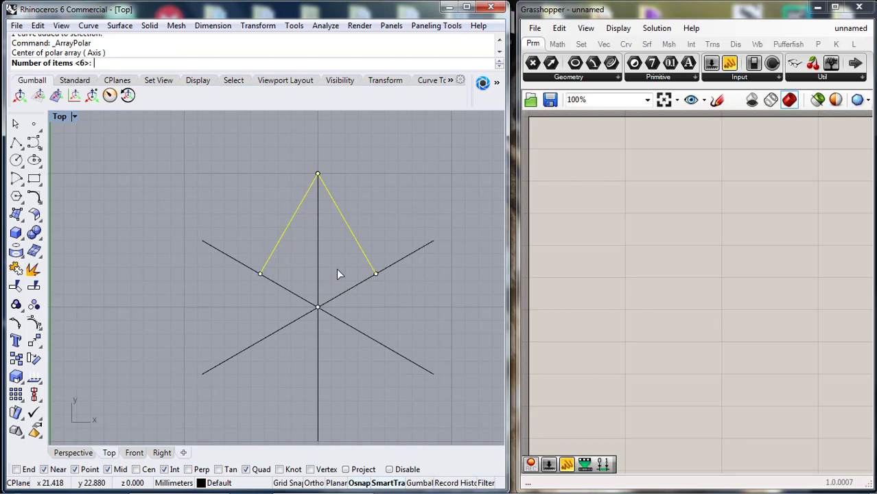
text(3)
key(Return)
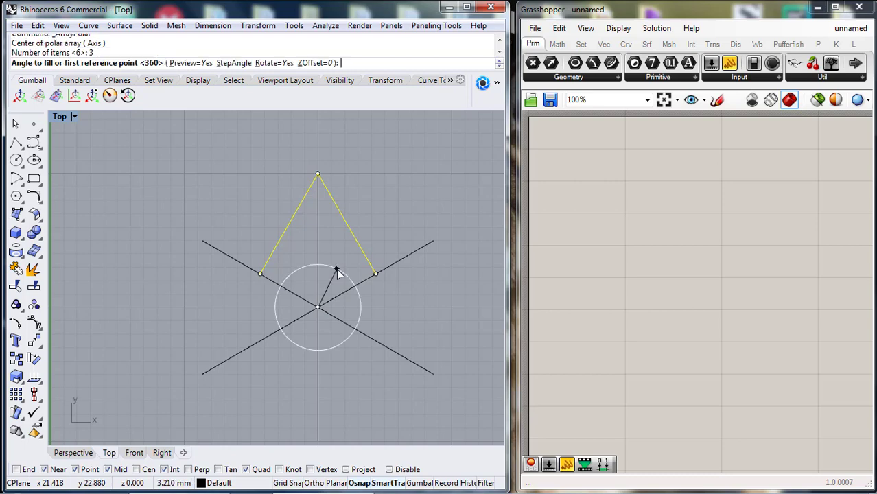
key(Return)
key(Return)
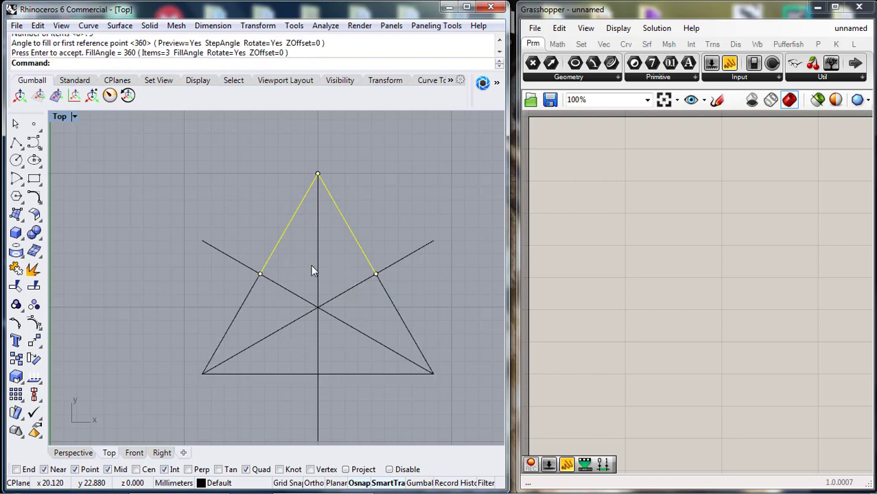
Step: Draw an arc centred on the spokes' centre from the upper-left spoke's outer end to the triangle's apex
middle_click(221, 244)
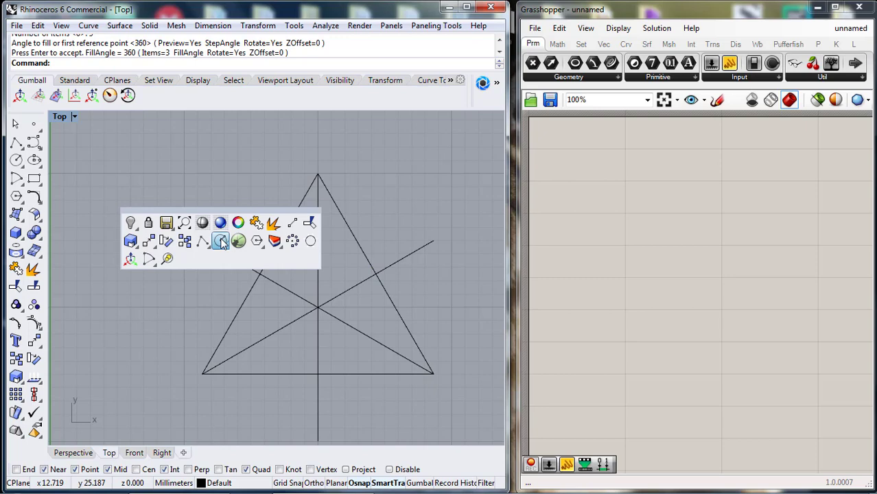
click(147, 259)
click(317, 307)
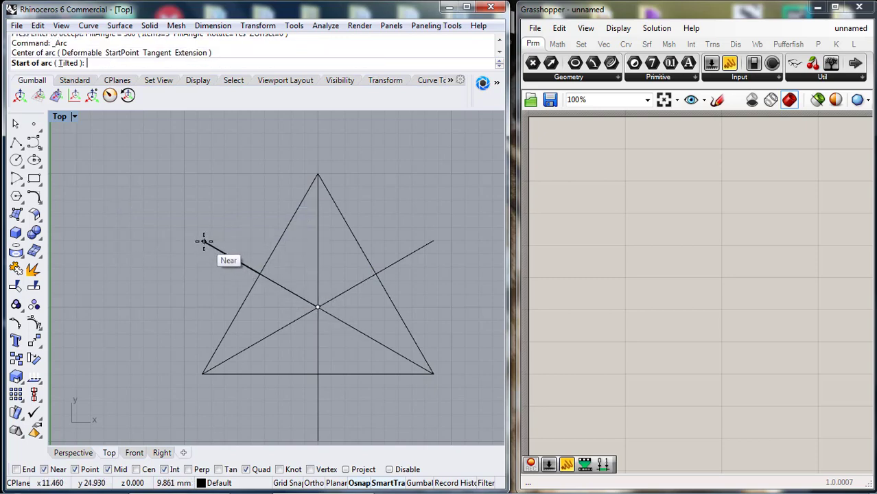
click(201, 241)
click(318, 173)
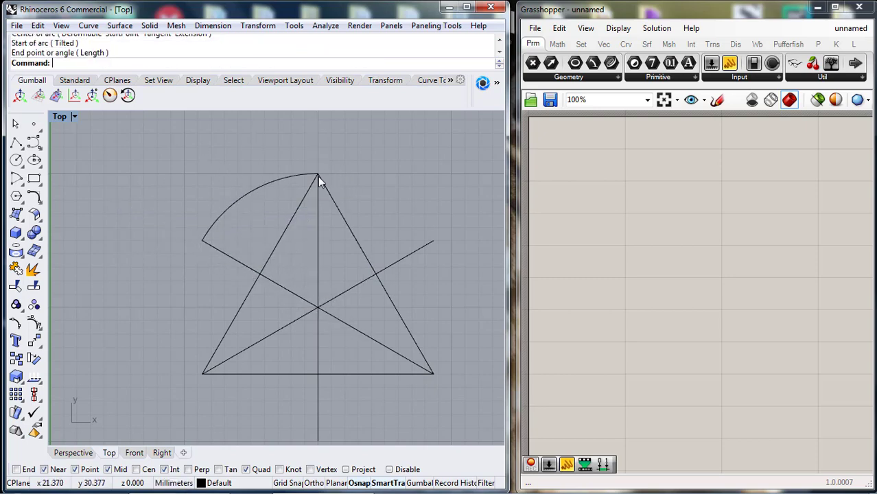
Step: Polar array the outer arc about the spokes' centre with 6 items over 360 degrees to form the outer circle
middle_click(263, 216)
click(335, 220)
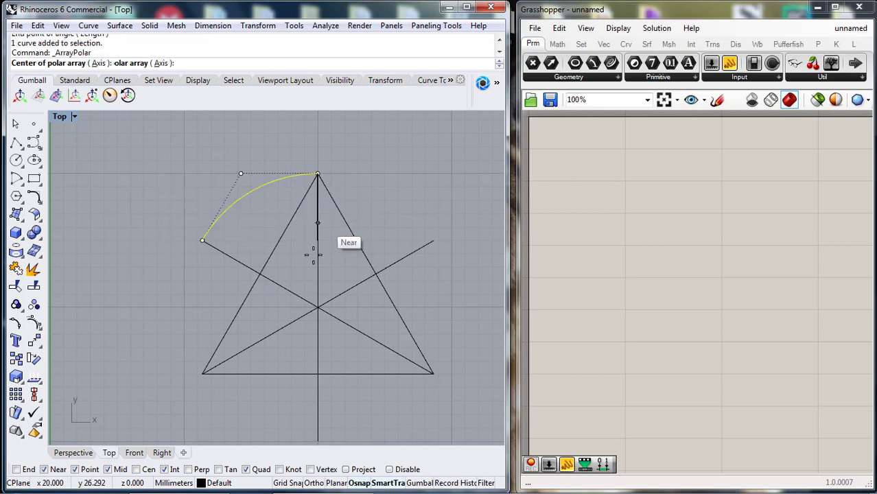
click(317, 307)
text(6)
key(Return)
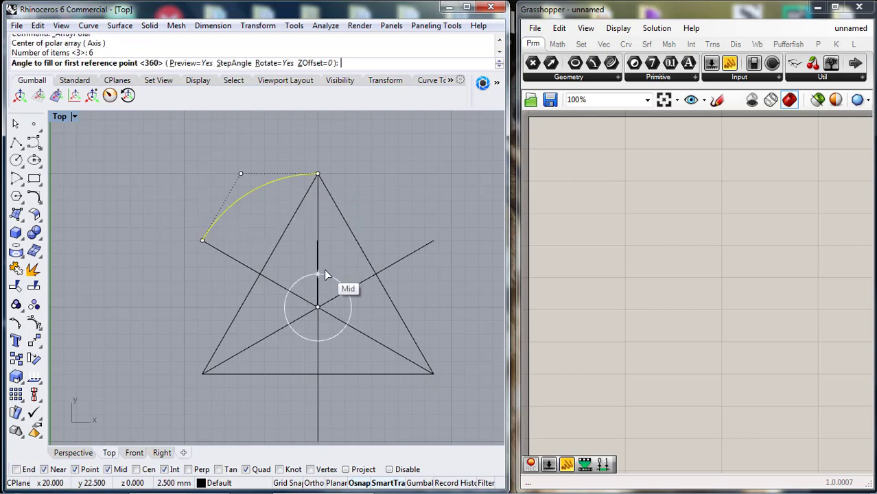
key(Return)
key(Return)
scroll(333, 275, down, 6)
right_drag(333, 276, 313, 244)
scroll(314, 244, up, 6)
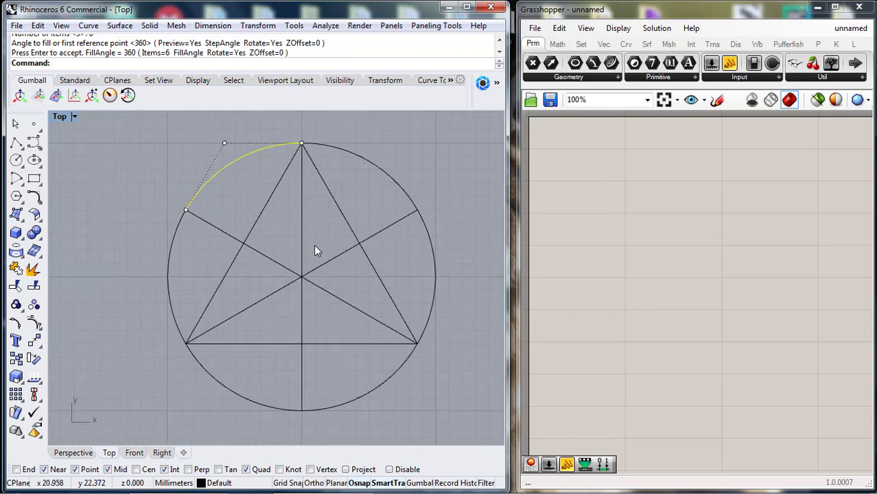
click(313, 245)
Step: Draw an inner arc centred on the spokes' centre from the upper-left spoke's midpoint to the vertical axis
middle_click(293, 270)
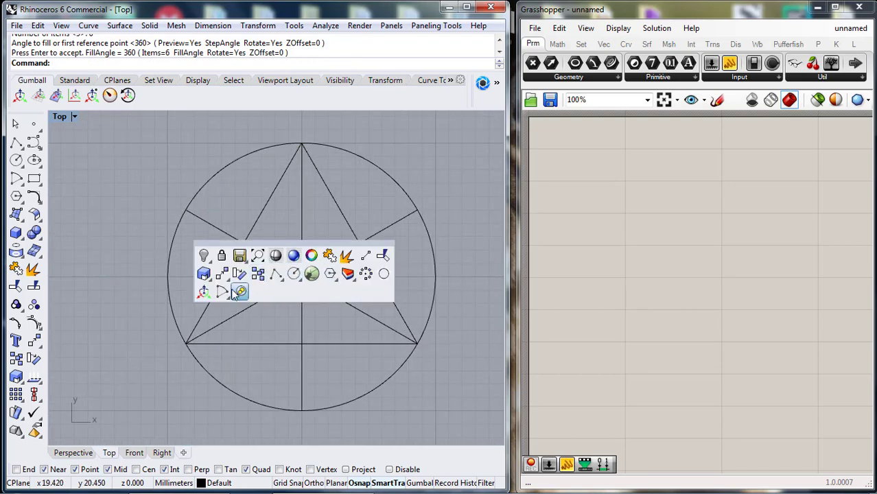
click(238, 293)
click(301, 276)
click(244, 243)
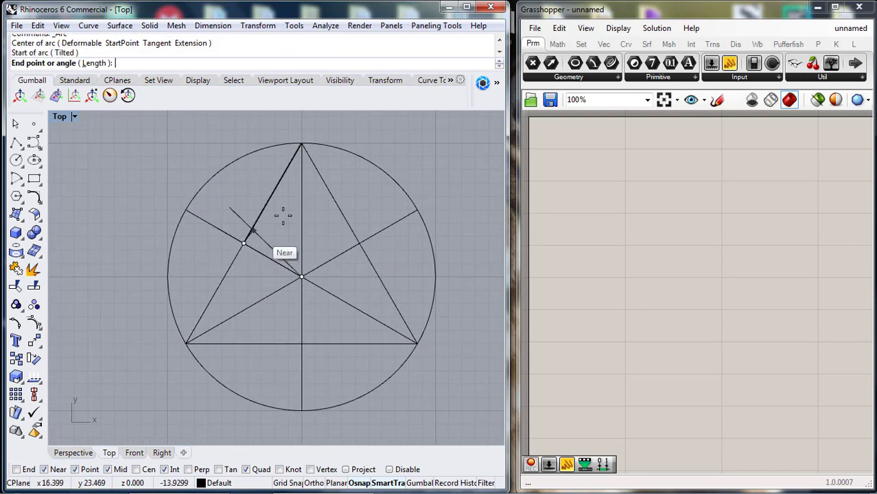
click(301, 144)
Step: Polar array the inner arc about the spokes' centre with 6 items over 360 degrees to form the inner circle
click(278, 218)
middle_click(297, 252)
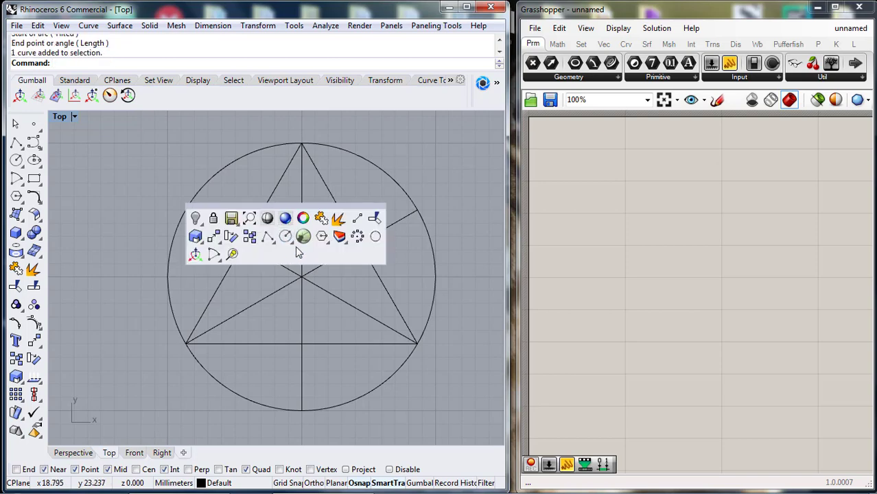
click(356, 236)
click(302, 277)
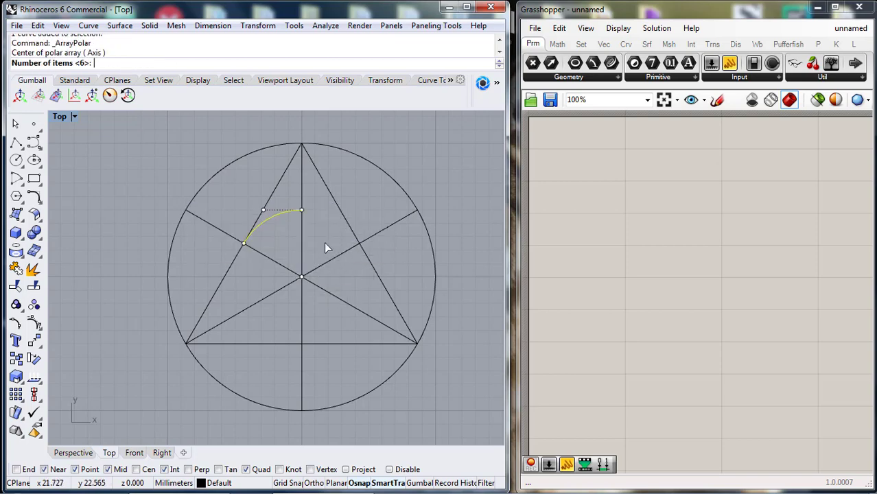
text(6)
key(Return)
key(Return)
key(Return)
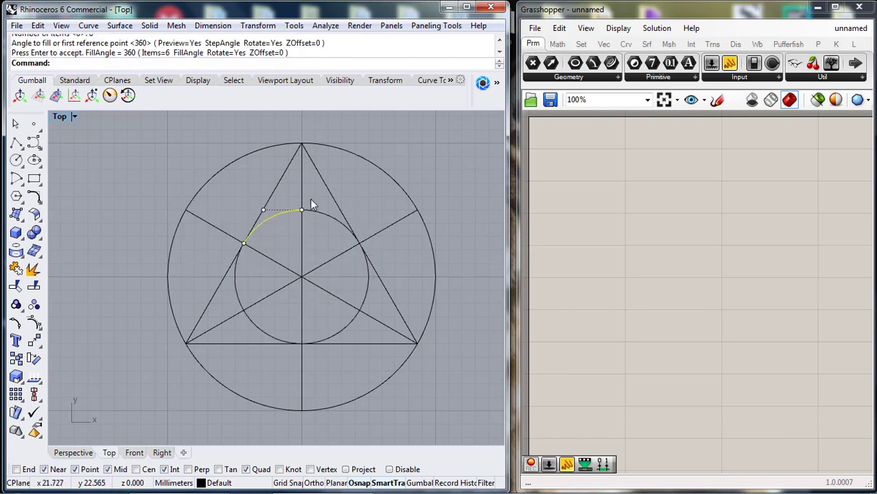
Step: Select individual pieces of the spokes, triangle sides and circles in turn to check how the figure is segmented
click(332, 196)
click(380, 229)
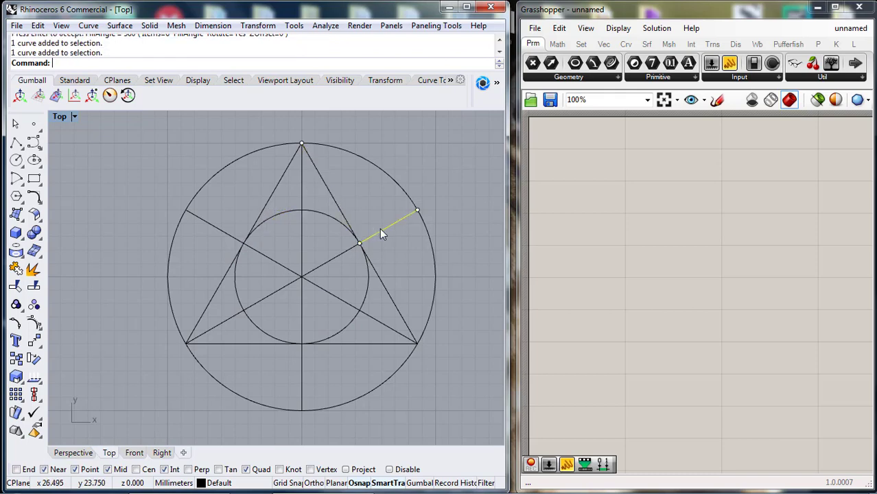
drag(310, 252, 283, 295)
click(260, 214)
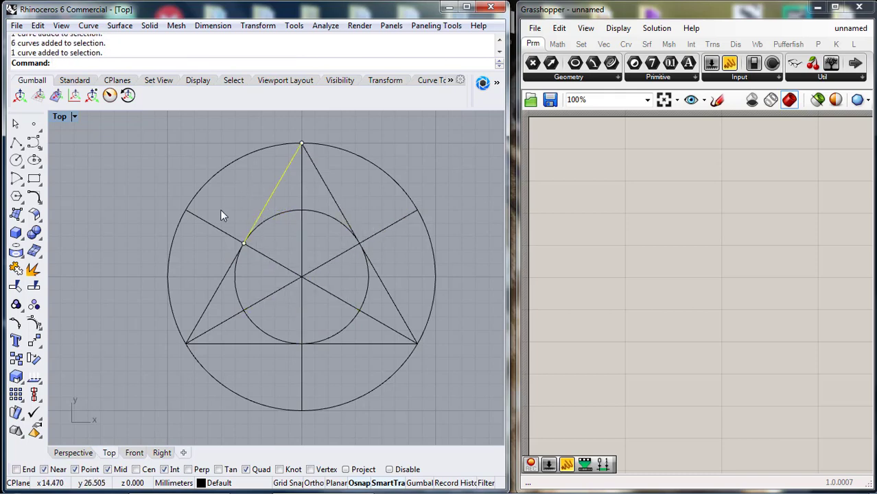
click(216, 227)
click(213, 300)
click(211, 330)
click(228, 343)
click(302, 376)
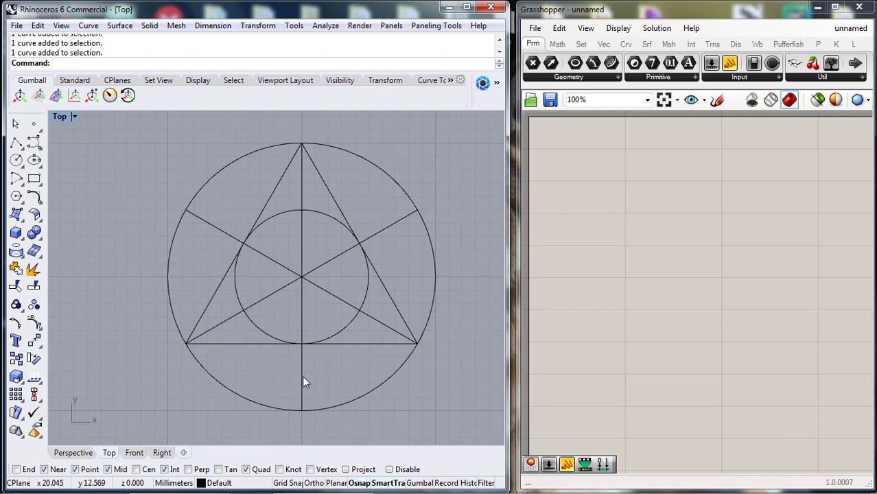
click(412, 264)
Step: Switch to Grasshopper, add a Curve parameter and set it to reference all curves of the Rhino figure as multiple curves
scroll(412, 264, down, 6)
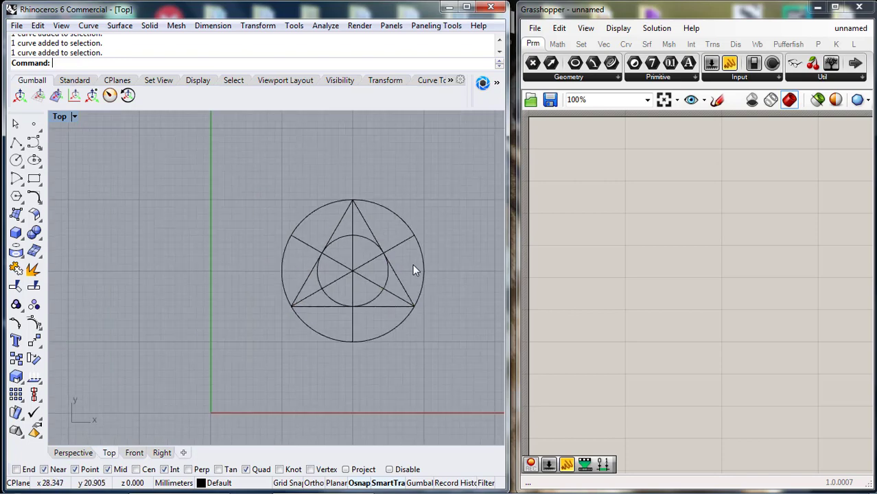
right_drag(412, 264, 367, 262)
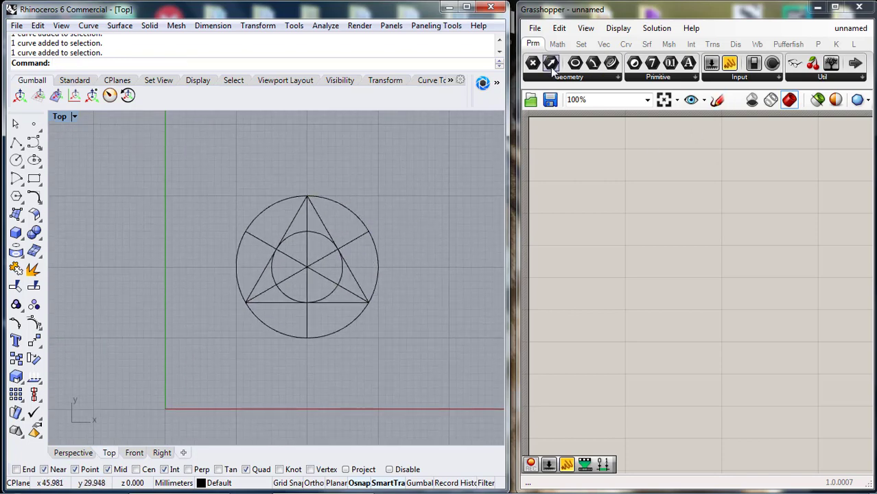
click(611, 63)
click(635, 244)
scroll(639, 262, up, 3)
right_click(635, 232)
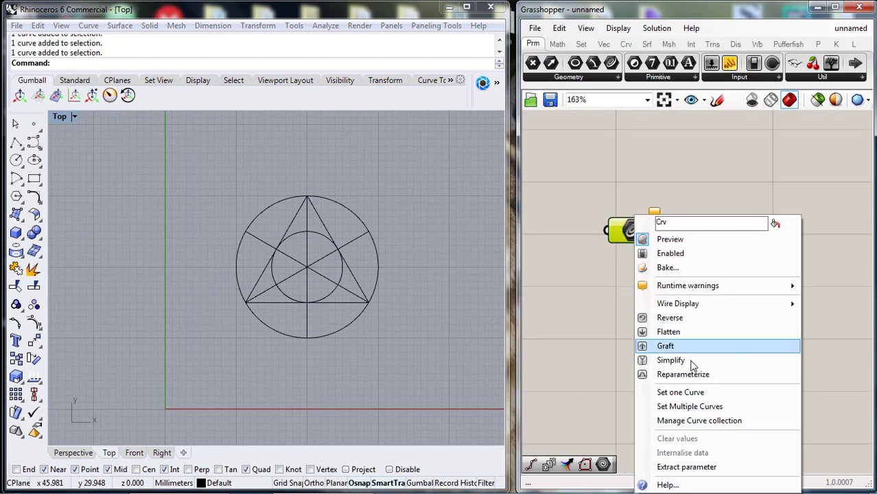
click(694, 407)
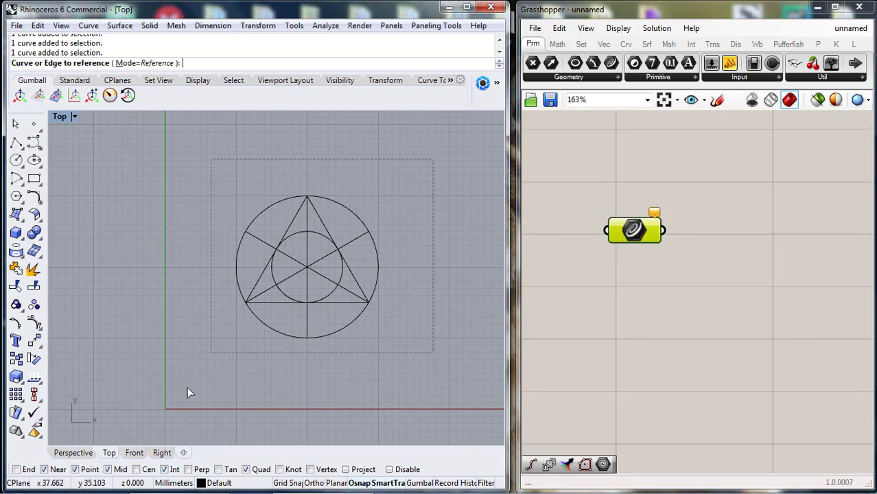
drag(188, 388, 188, 390)
right_click(348, 287)
click(553, 241)
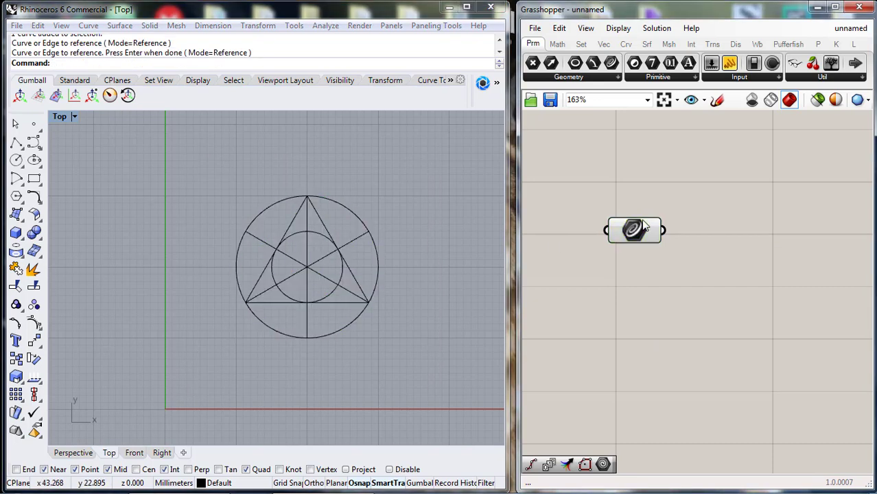
click(642, 221)
Step: Add a List Length component fed by the Curve parameter and place an empty panel beside it
right_drag(693, 197, 668, 201)
click(581, 44)
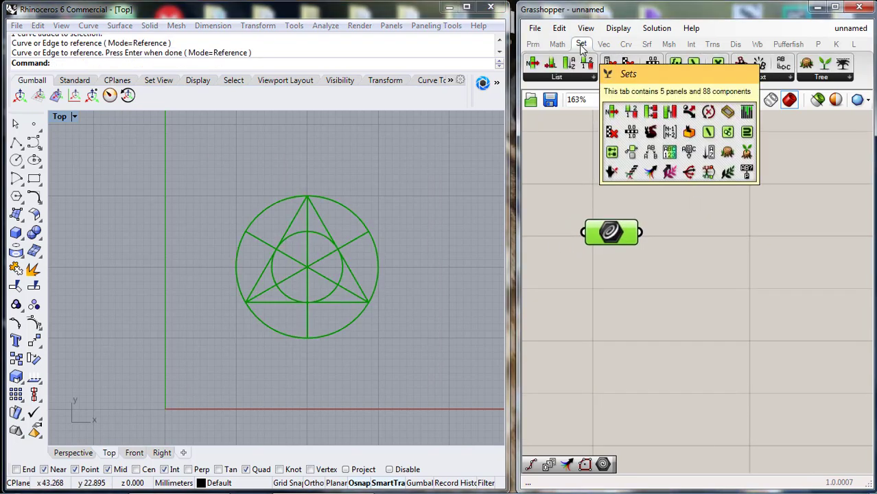
drag(551, 64, 670, 177)
drag(719, 274, 727, 242)
right_drag(749, 233, 666, 282)
drag(666, 283, 791, 219)
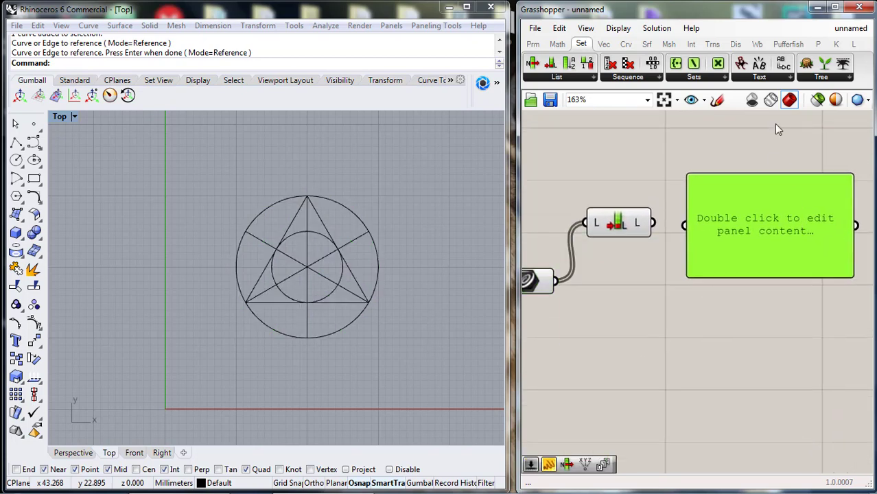
Step: Add the utility component that displays name labels above the components and place it out of the way on the canvas
click(533, 45)
drag(599, 160, 599, 160)
right_drag(598, 160, 653, 198)
drag(653, 199, 565, 153)
right_drag(667, 283, 620, 248)
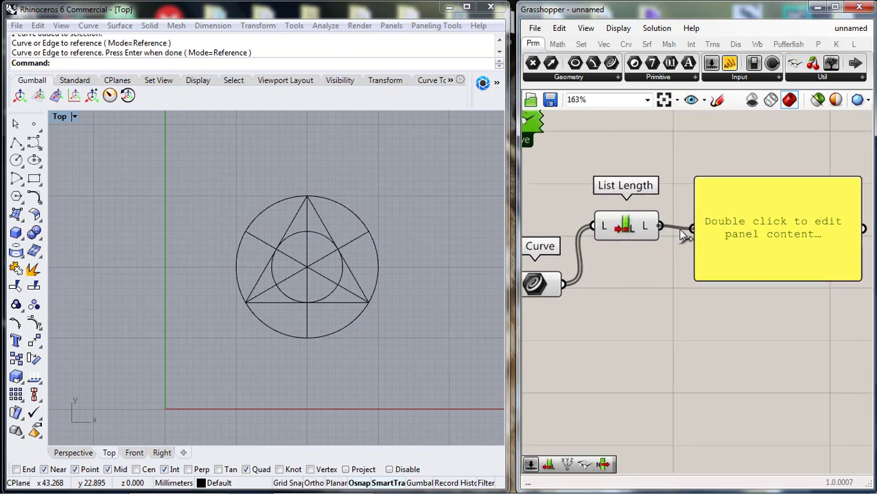
Step: Wire the List Length output into the panel, then shrink the panel and line up List Length with the Curve parameter
drag(682, 235, 691, 229)
drag(857, 277, 741, 211)
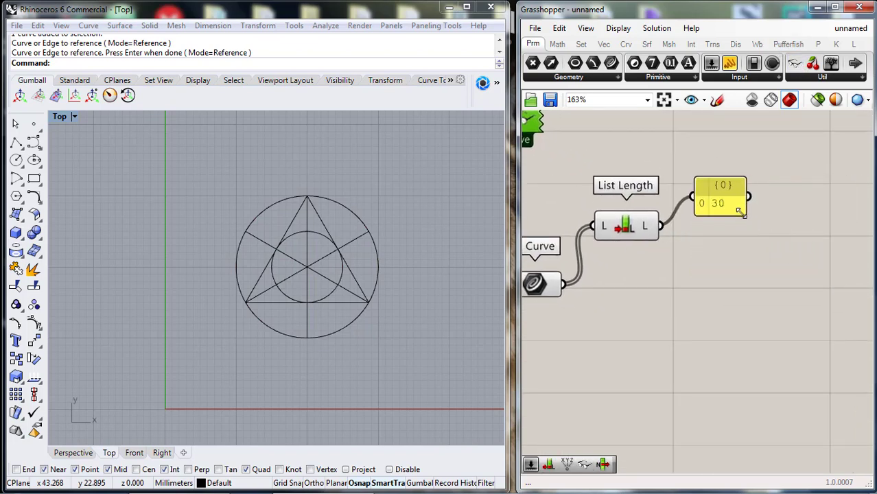
right_drag(699, 272, 765, 236)
drag(705, 198, 701, 256)
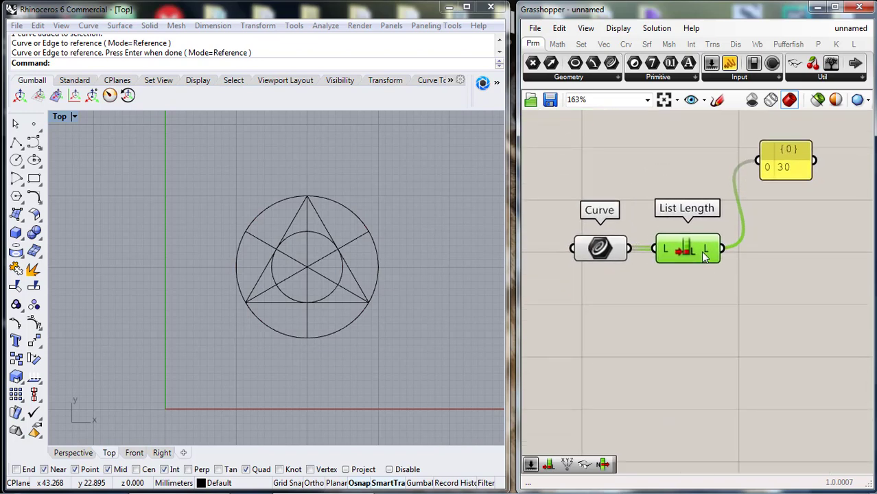
click(702, 323)
Step: Add a Series component below List Length and wire the list length into its count input C
right_drag(711, 330, 644, 333)
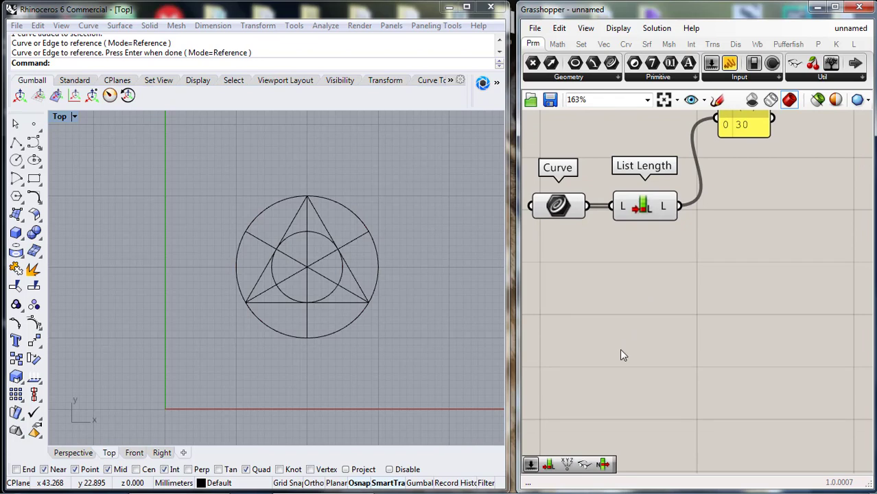
key(F4)
text(ser)
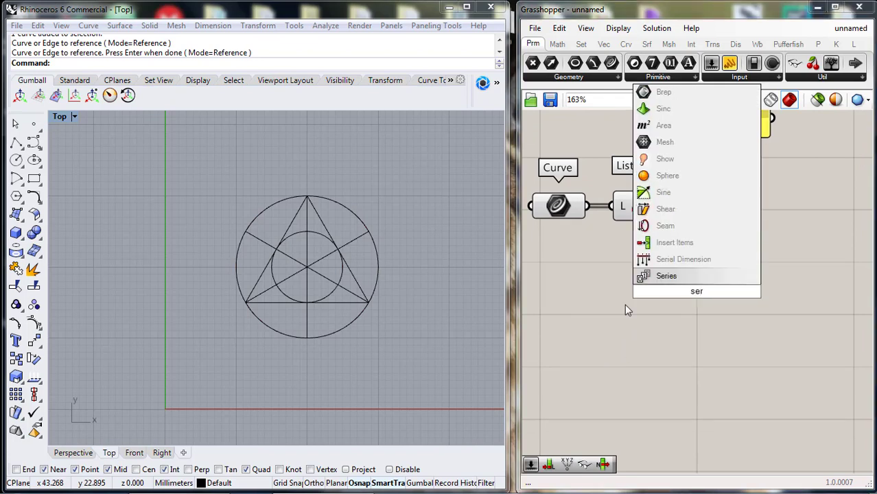
click(667, 280)
drag(691, 302, 675, 332)
click(577, 296)
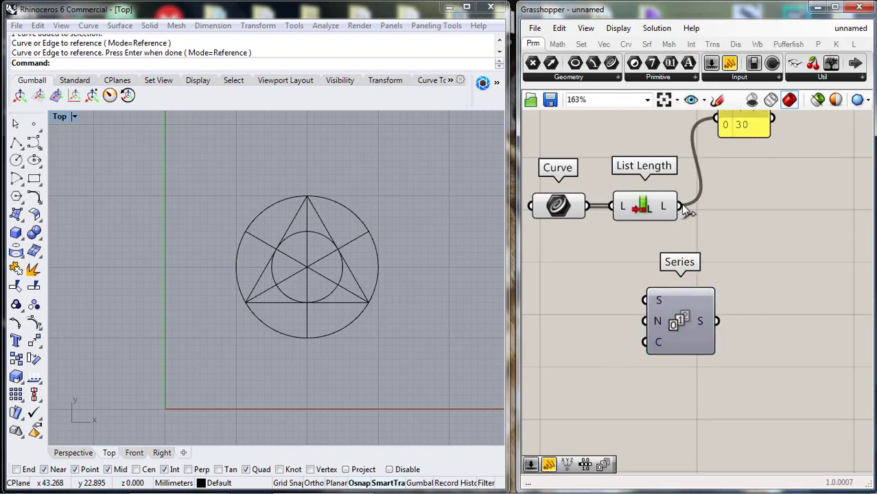
drag(680, 206, 749, 334)
right_drag(757, 203, 666, 223)
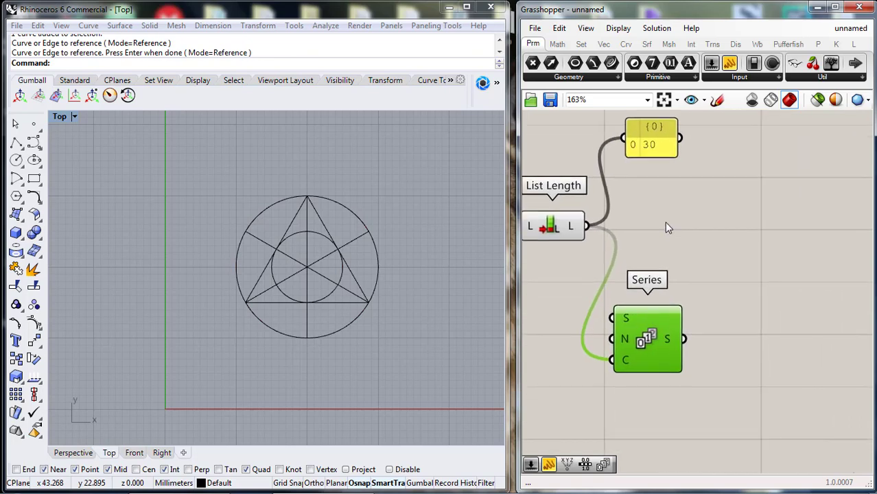
Step: Duplicate the panel, wire the Series output into the copy, and enlarge and reposition it to inspect the series values
alt+drag(650, 153, 741, 185)
drag(684, 339, 783, 375)
drag(780, 272, 778, 379)
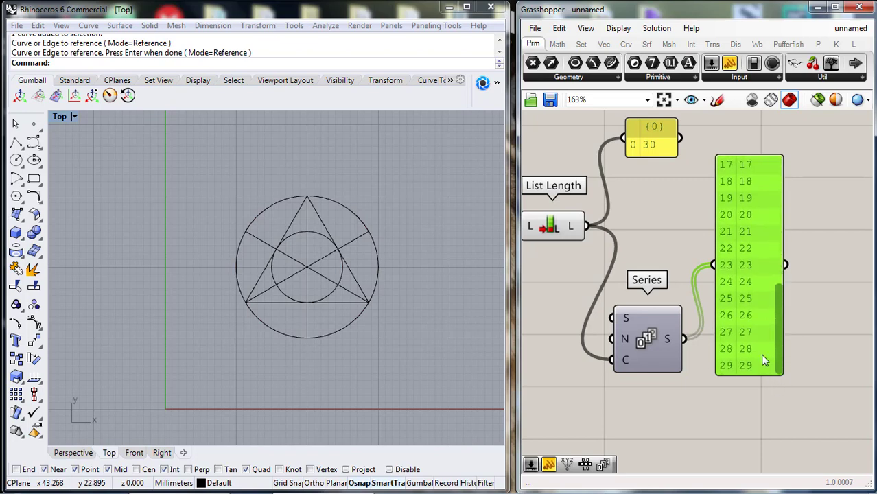
drag(762, 327, 817, 264)
click(707, 398)
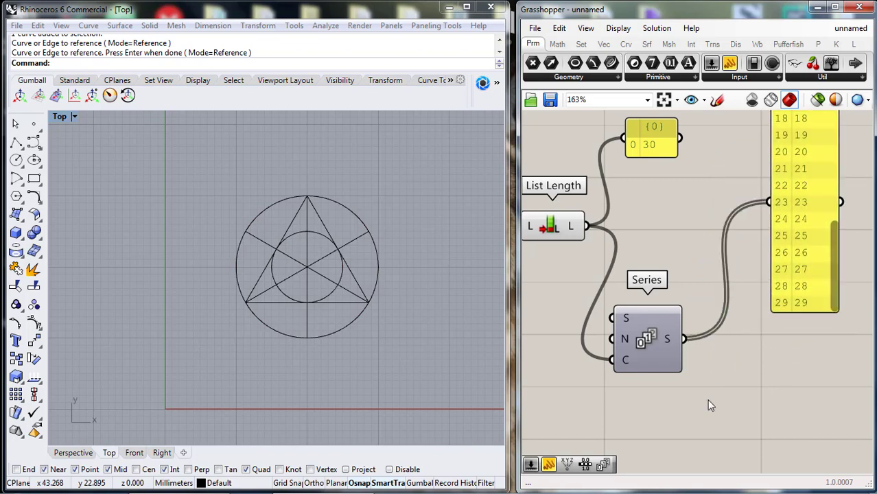
Step: Add a Cross Reference component beside Series and set its matching mode to Coincident
key(F4)
text(cro)
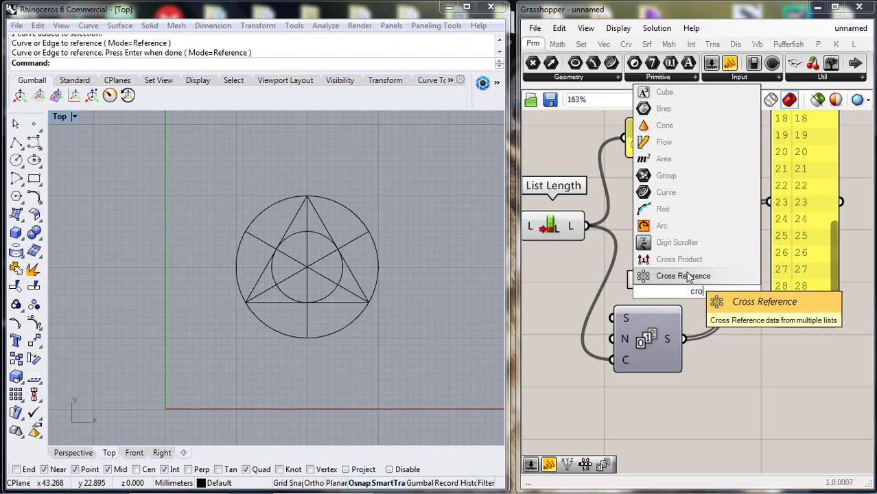
click(687, 276)
right_drag(734, 362, 663, 301)
drag(621, 221, 693, 310)
right_click(693, 312)
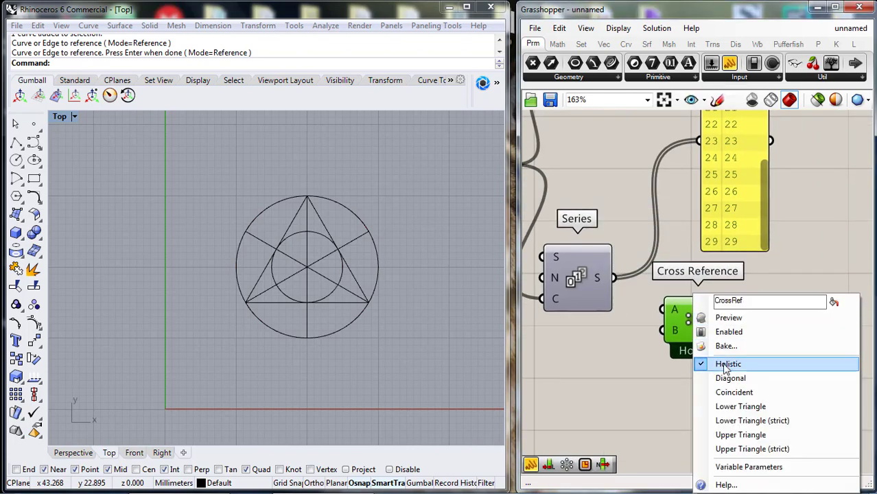
click(733, 396)
right_drag(643, 374, 624, 353)
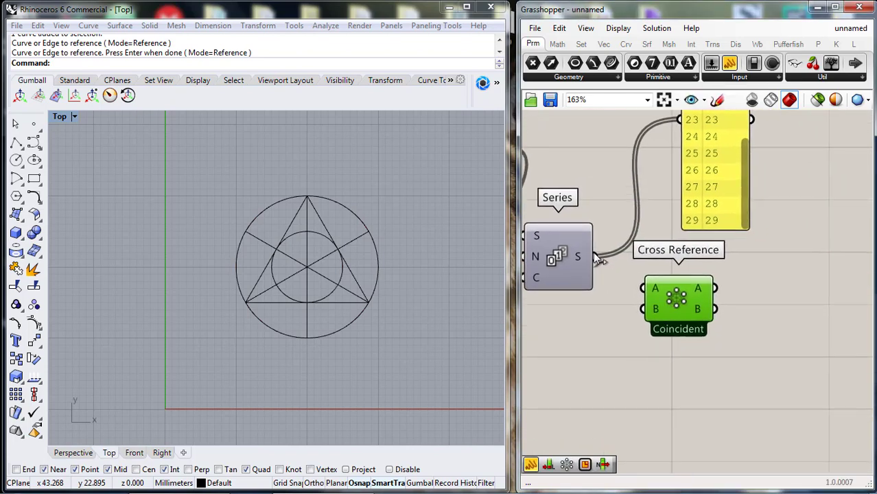
Step: Add inputs C and D to Cross Reference and wire the Series output into all four inputs A to D
drag(595, 257, 653, 284)
scroll(663, 324, up, 4)
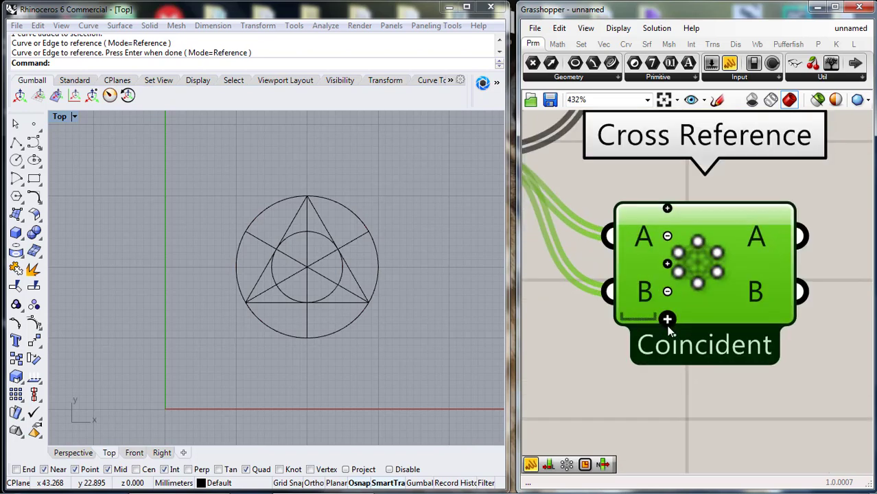
click(668, 320)
click(667, 346)
scroll(637, 362, down, 2)
drag(542, 233, 612, 327)
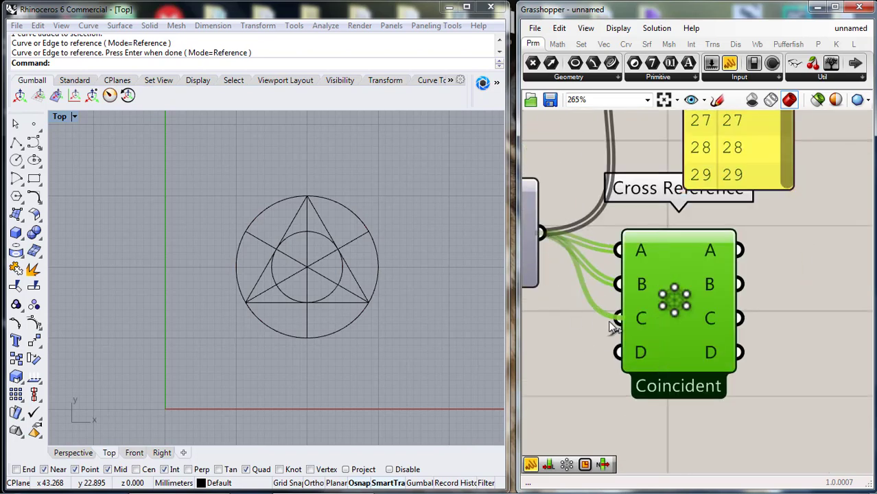
scroll(674, 336, down, 4)
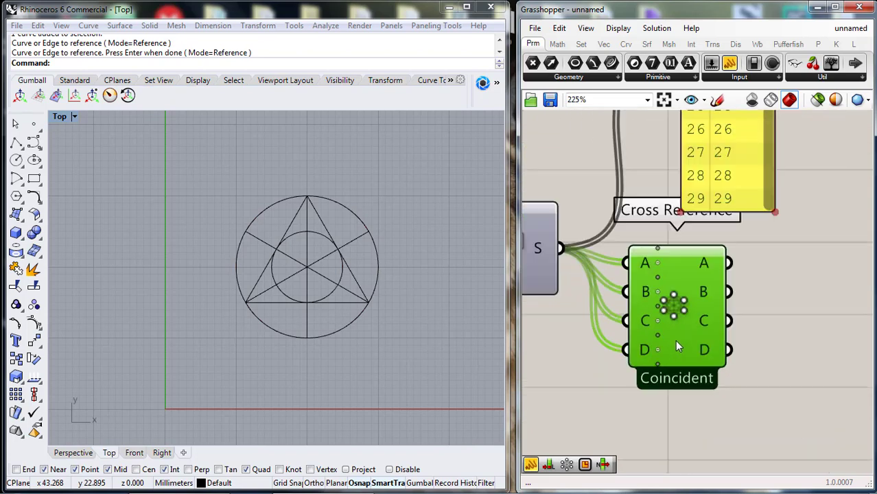
scroll(698, 337, down, 4)
Step: Duplicate List Length with its panel beside Cross Reference and wire Cross Reference output A into the copy
click(573, 246)
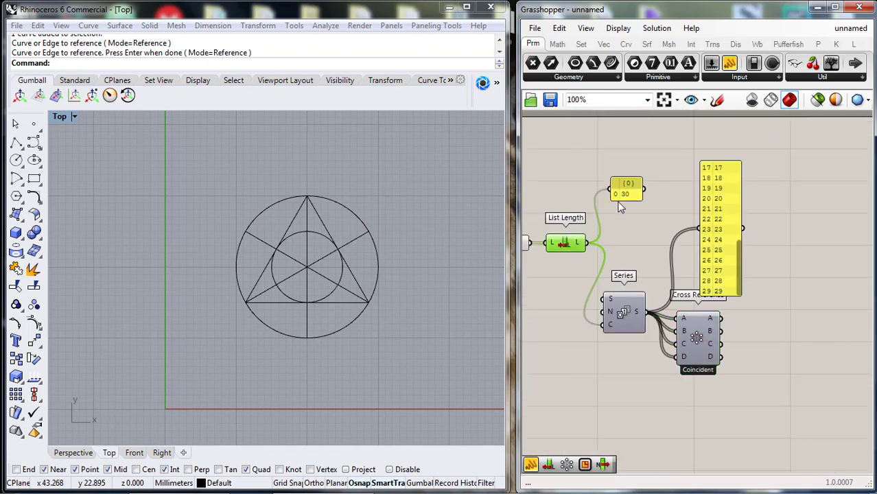
shift+click(626, 198)
alt+drag(629, 199, 799, 302)
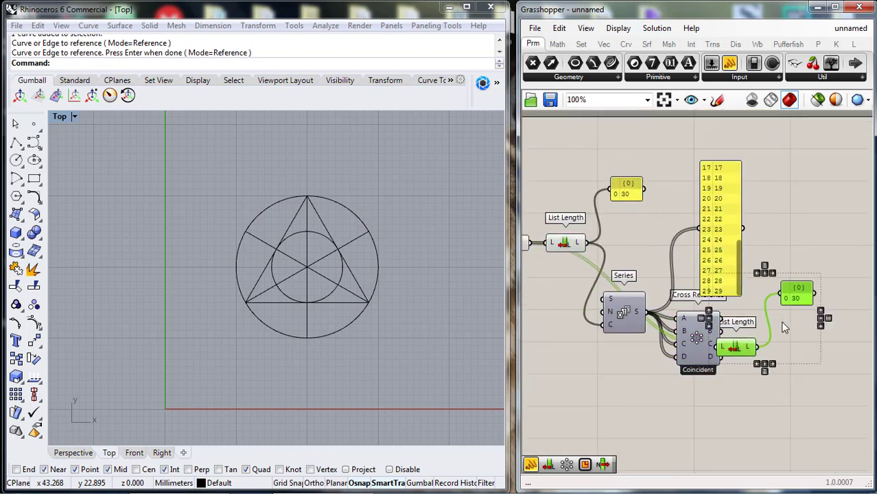
right_drag(759, 357, 697, 356)
drag(738, 297, 767, 288)
click(710, 352)
scroll(679, 326, up, 4)
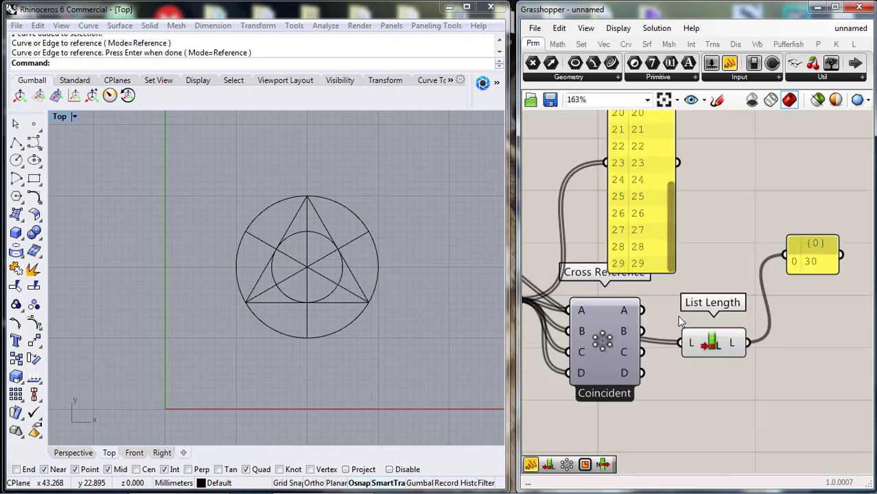
drag(638, 308, 697, 329)
scroll(693, 353, down, 3)
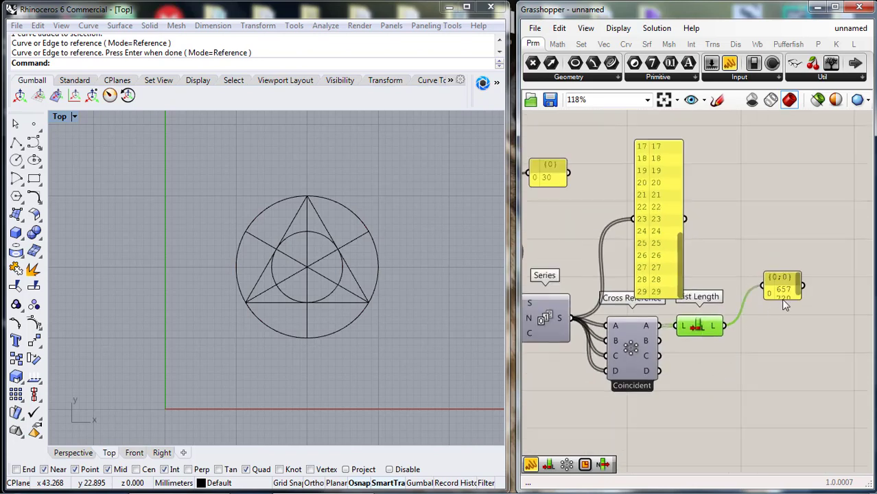
Step: Place the copied panel next to its List Length and widen it to read the full combination count
drag(777, 293, 756, 330)
right_drag(777, 353, 677, 319)
scroll(671, 313, up, 2)
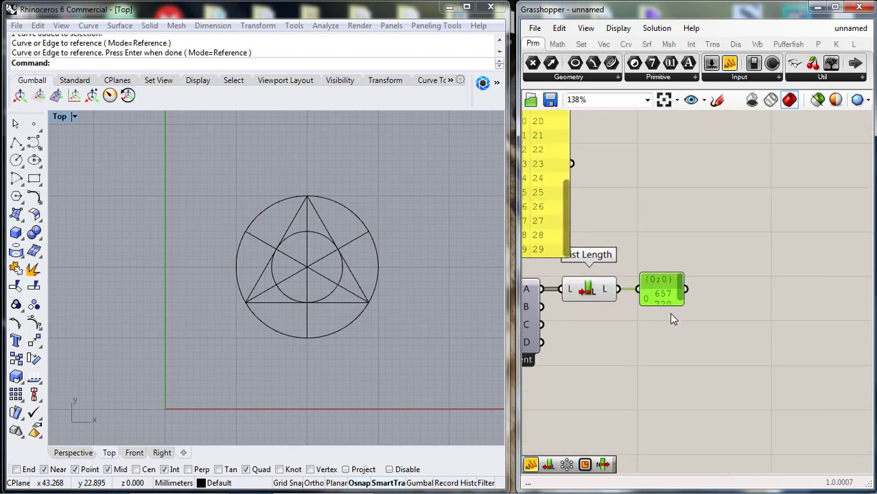
drag(681, 302, 710, 314)
scroll(700, 308, up, 1)
scroll(676, 306, up, 3)
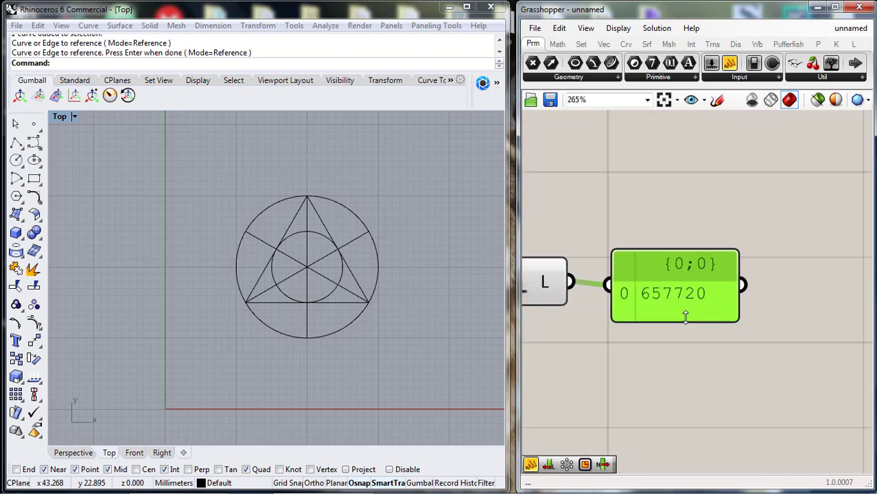
scroll(675, 362, down, 4)
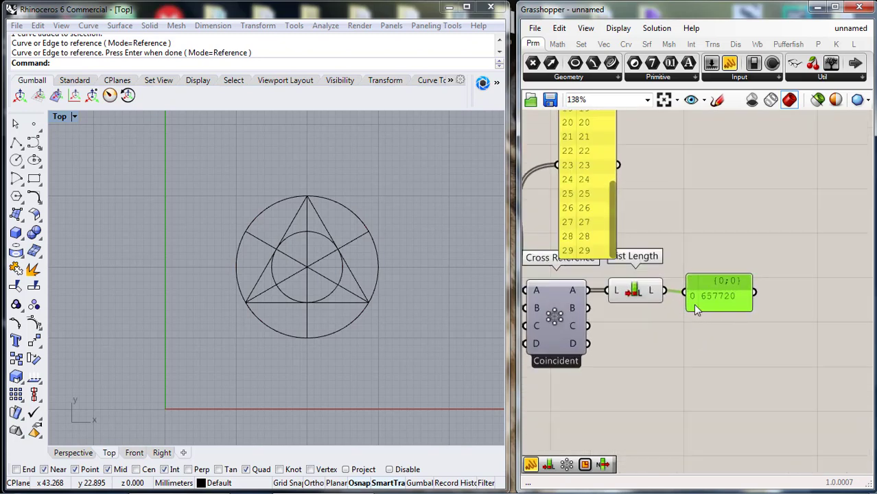
Step: Add a List Item component beside Cross Reference and wire output A into its list input L
right_drag(654, 312, 682, 317)
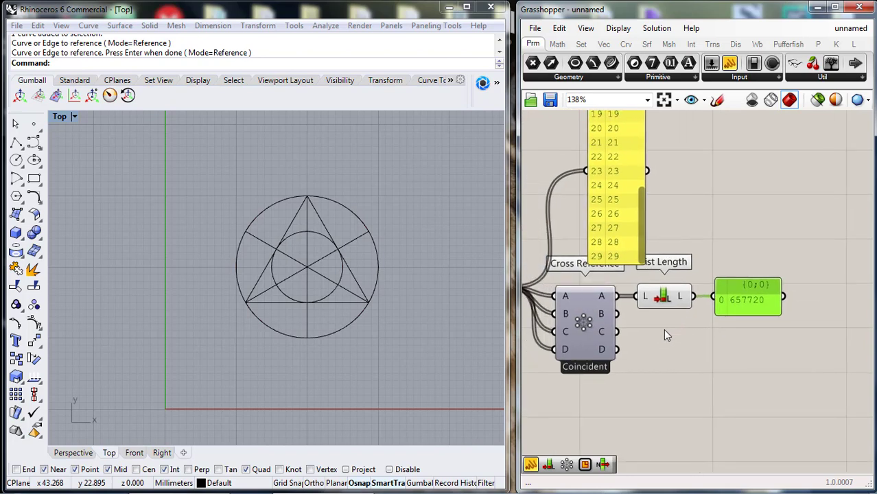
click(581, 45)
drag(534, 65, 663, 335)
scroll(734, 274, down, 2)
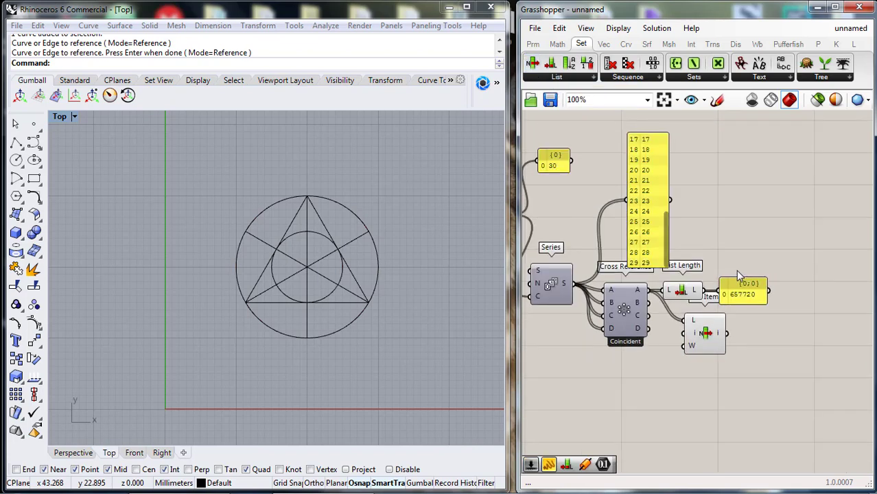
Step: Delete the panel of series values and move the second List Length with its panel up, clear of List Item
drag(649, 235, 673, 186)
key(Delete)
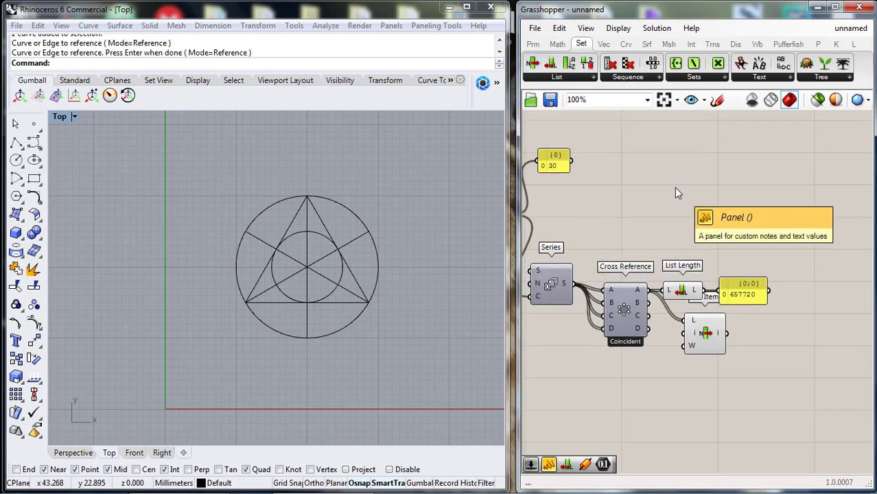
right_drag(631, 220, 666, 216)
drag(795, 227, 698, 175)
click(732, 287)
Step: Line up the List Item component with output A of Cross Reference
scroll(732, 295, up, 3)
middle_click(731, 295)
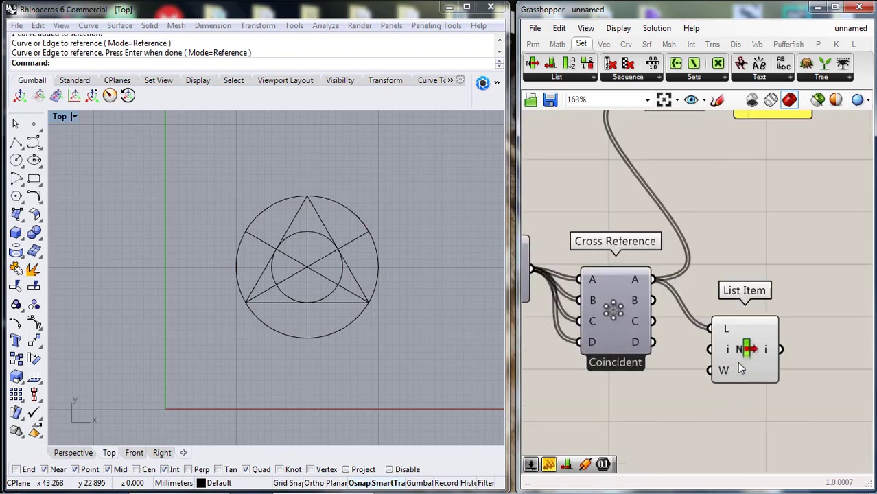
drag(736, 362, 771, 310)
scroll(683, 384, down, 2)
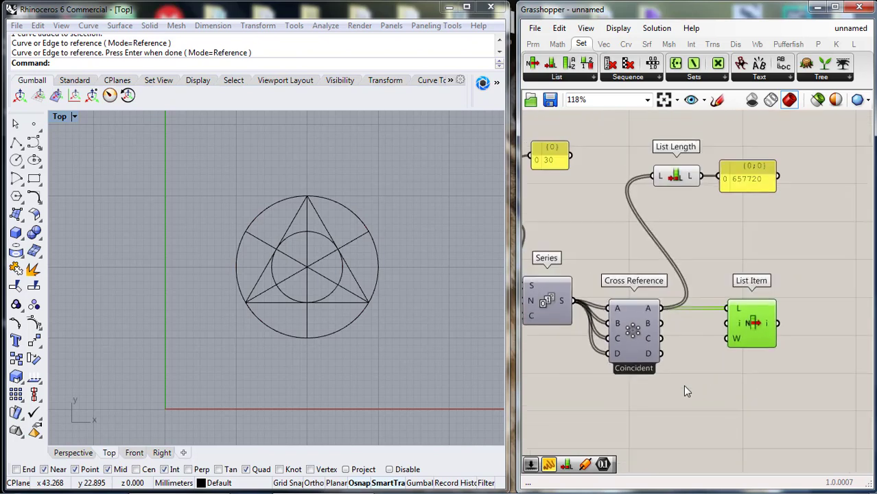
Step: Add a 0 to 10000 number slider below Cross Reference, set to 3825, and wire it into List Item's index input
right_drag(656, 381, 722, 317)
key(F4)
text(0..)
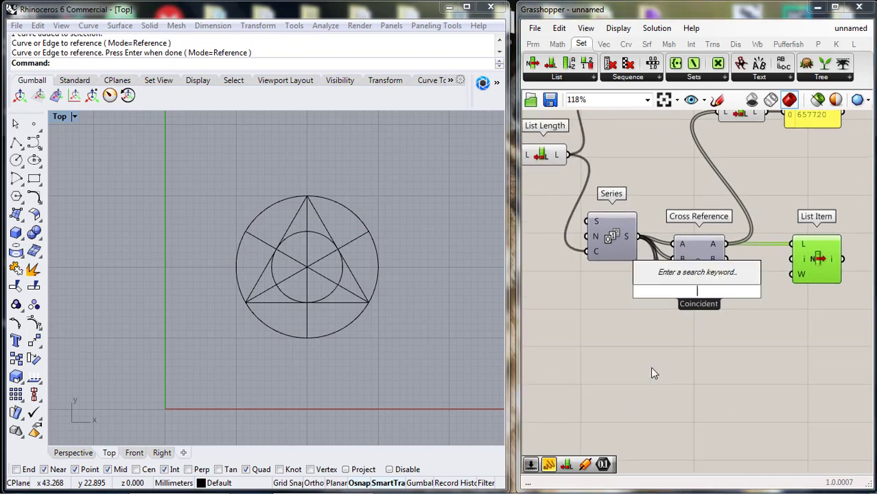
text(10000)
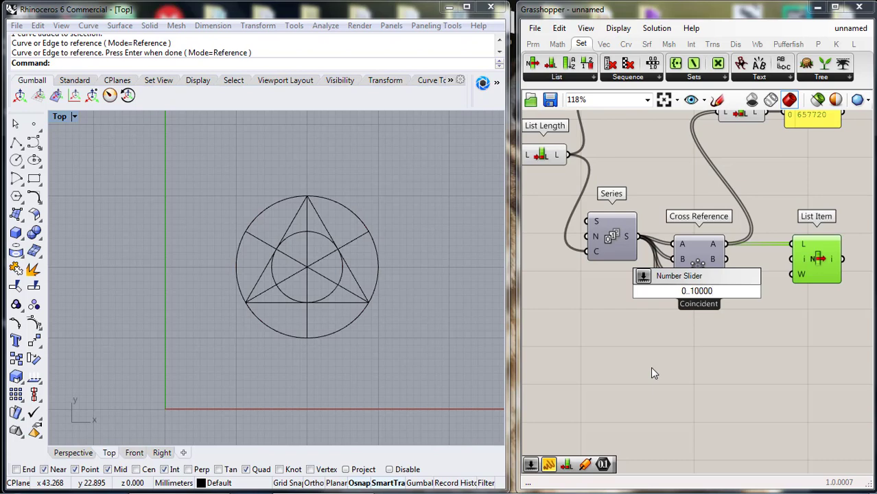
key(Return)
drag(675, 292, 703, 293)
drag(710, 296, 678, 358)
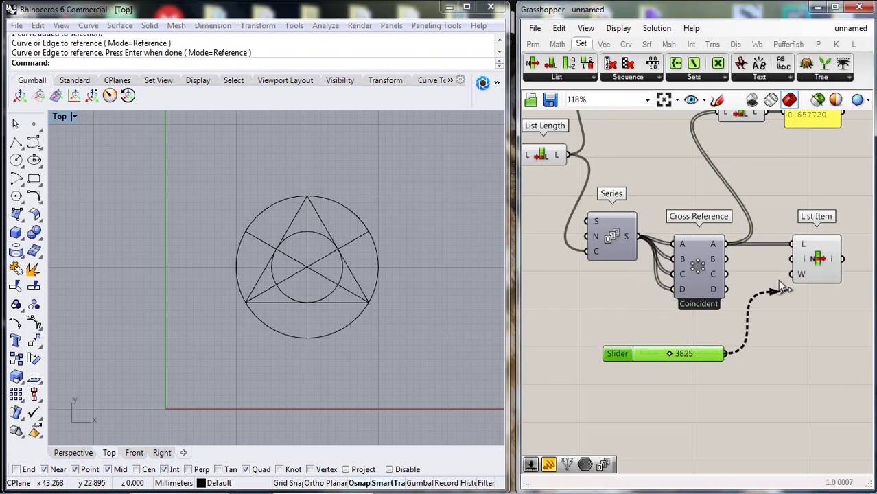
Step: Stack three copies of List Item below the first and wire Cross Reference outputs B, C and D into their list inputs
drag(779, 283, 814, 319)
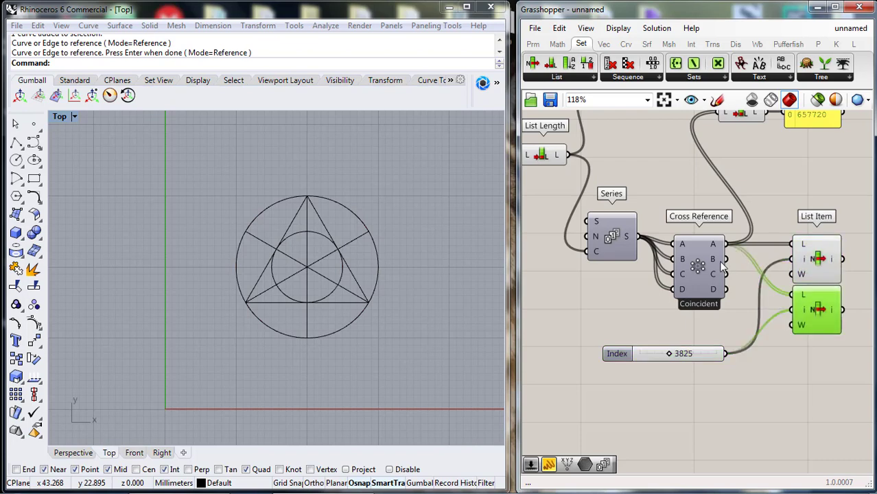
drag(727, 259, 794, 295)
alt+drag(809, 364, 810, 365)
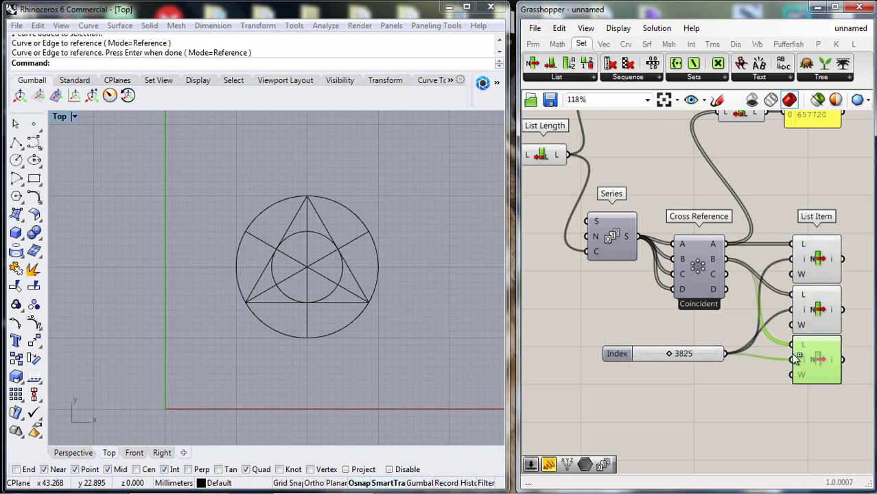
drag(728, 275, 810, 415)
drag(727, 289, 789, 396)
Step: Move the index slider farther away from the List Items and select each List Item to check its wiring
scroll(738, 399, down, 2)
right_drag(738, 399, 705, 391)
scroll(705, 392, up, 2)
drag(671, 348, 610, 362)
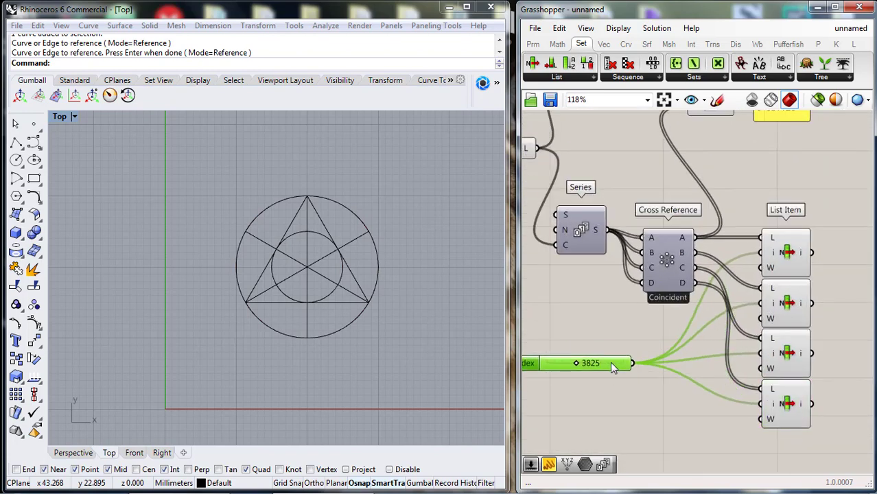
click(791, 410)
click(789, 371)
click(790, 328)
click(791, 259)
scroll(737, 335, down, 1)
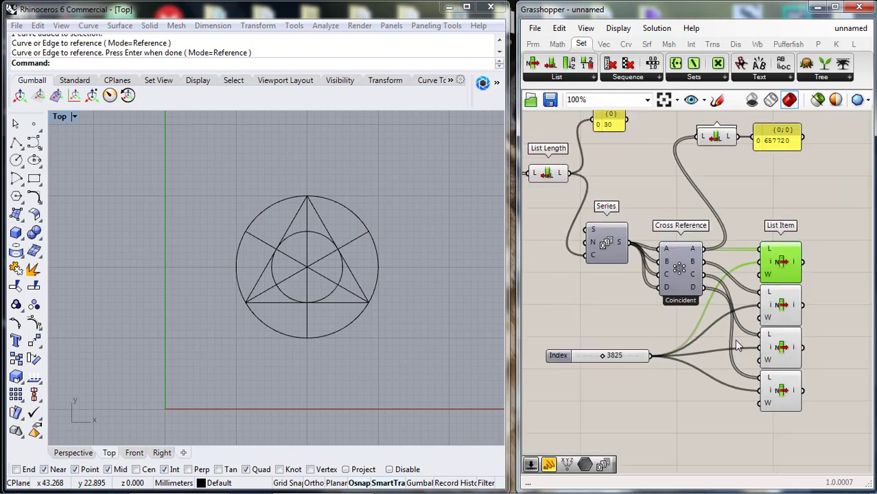
Step: Add a panel beside the first List Item, wire the item output into it and shrink the panel
right_drag(627, 364, 613, 338)
right_drag(817, 317, 765, 325)
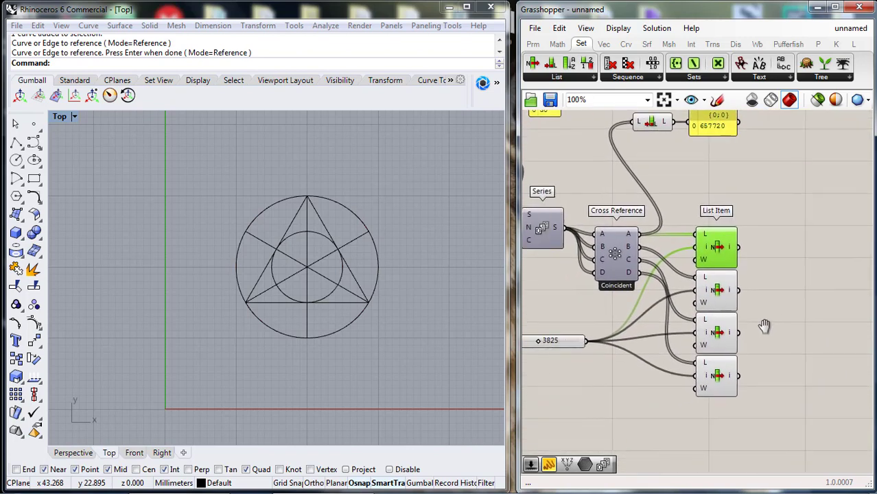
drag(765, 255, 766, 256)
scroll(767, 258, up, 3)
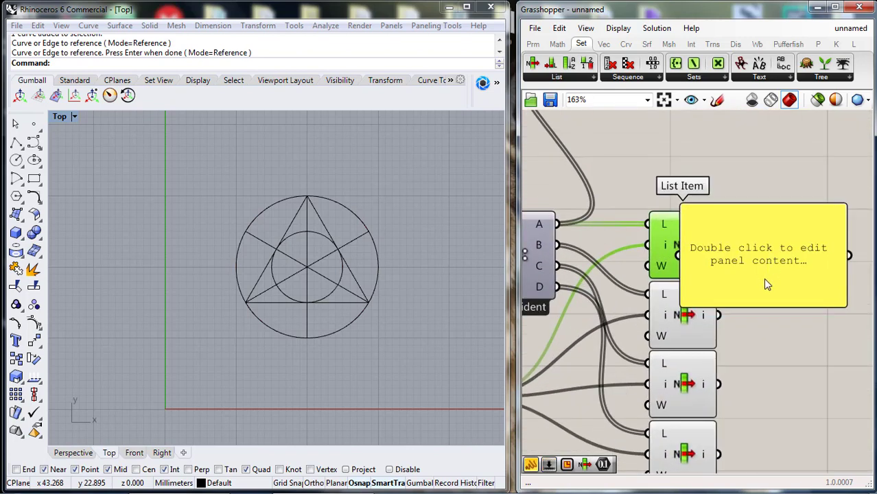
right_drag(767, 279, 672, 307)
drag(747, 331, 706, 281)
drag(642, 269, 645, 269)
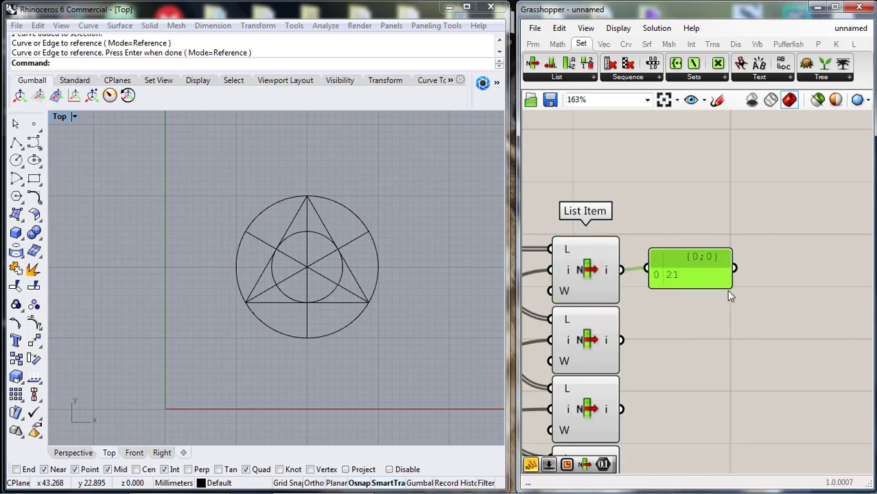
drag(729, 287, 682, 284)
Step: Duplicate the panel to make four and wire the second, third and fourth List Item outputs into the copies
right_drag(683, 305, 647, 216)
drag(642, 183, 678, 256)
click(741, 167)
drag(697, 213, 670, 376)
drag(586, 252, 642, 323)
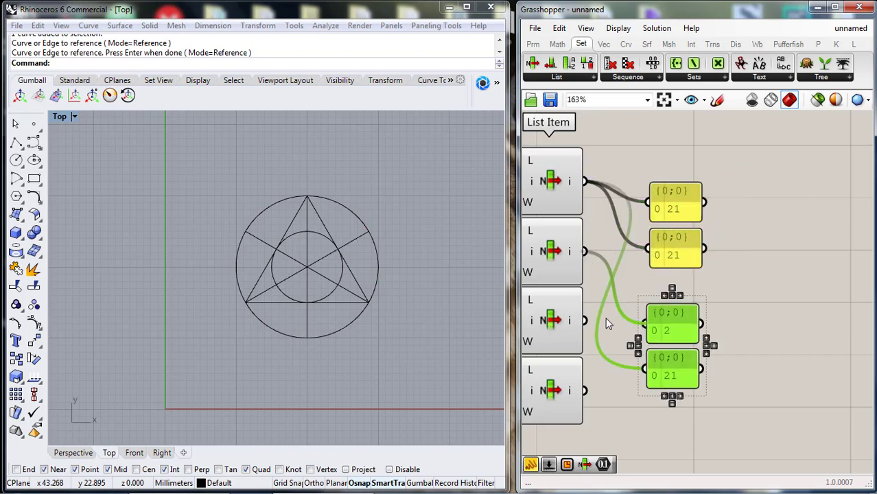
drag(587, 322, 646, 322)
drag(586, 391, 646, 368)
Step: Align the four item panels on their right edges and distribute them evenly in the vertical direction
click(732, 173)
drag(733, 178, 635, 405)
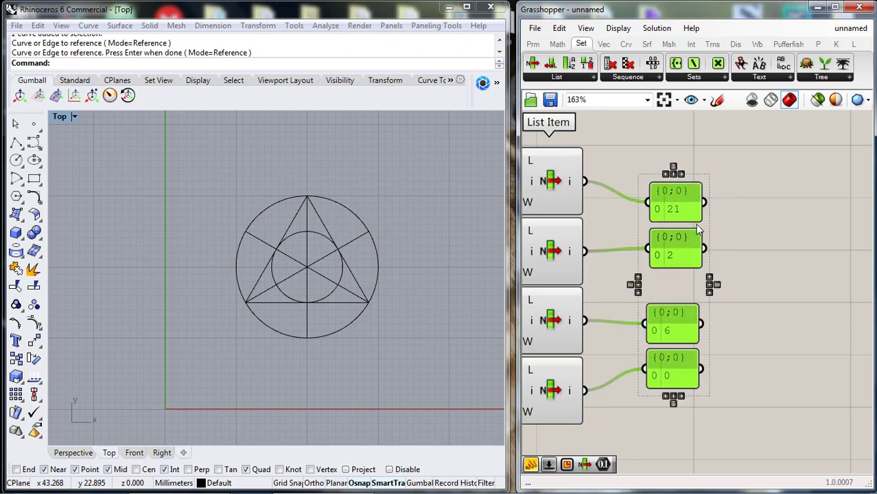
click(681, 175)
click(673, 167)
Step: Add a new panel, wire all four item panels into it in order, and shrink it to fit the values
right_drag(727, 271, 674, 251)
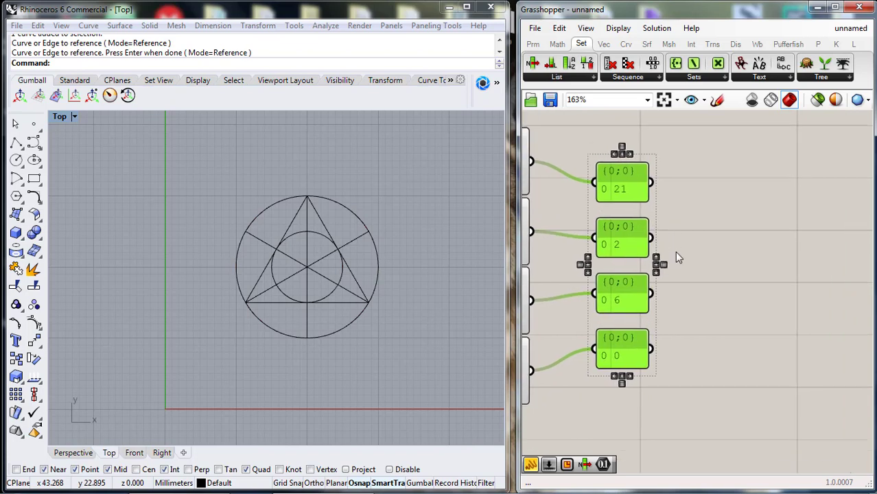
click(674, 252)
drag(696, 270, 752, 225)
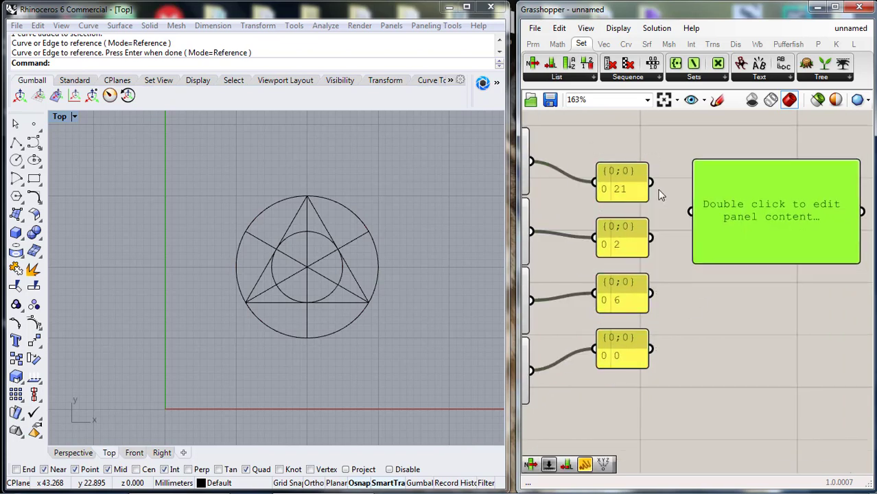
drag(652, 182, 690, 212)
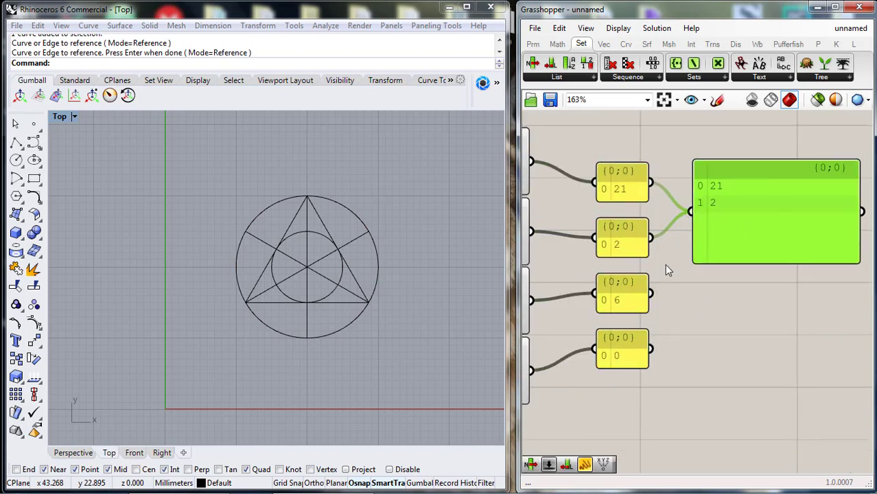
shift+drag(651, 352, 694, 223)
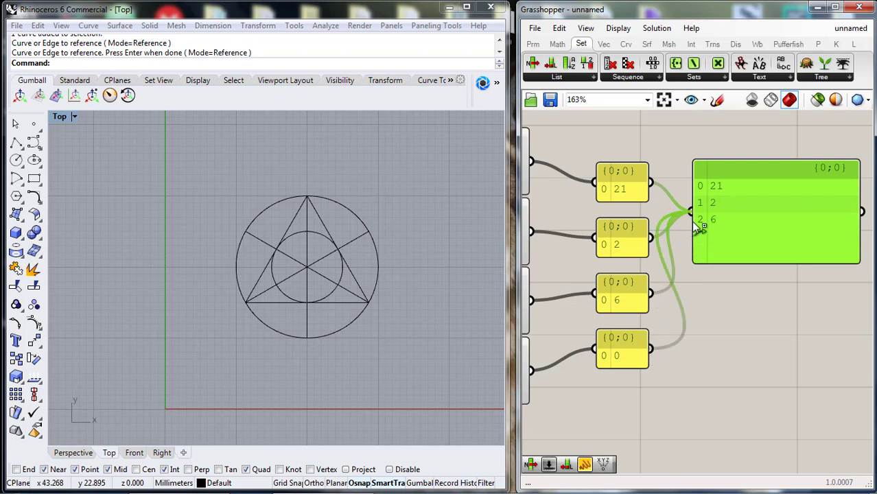
drag(851, 260, 739, 252)
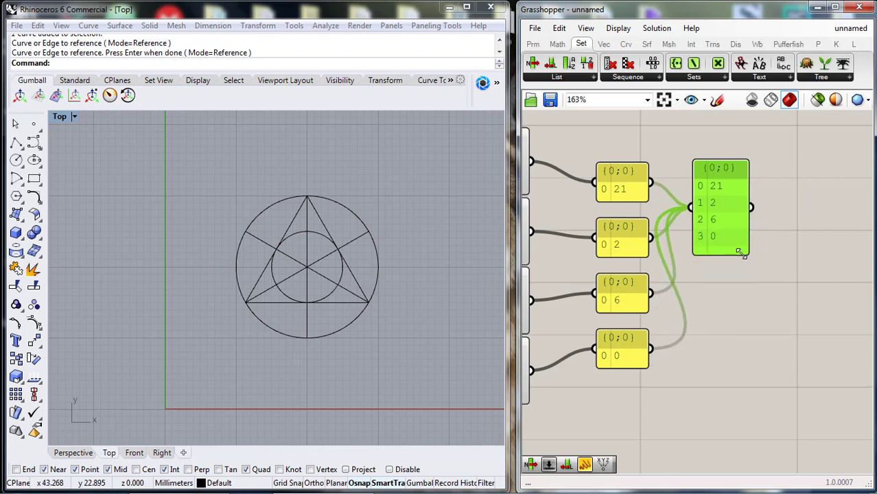
Step: Internalise the referenced curve data in the Curve parameter
click(349, 244)
click(384, 225)
right_drag(568, 295, 733, 321)
scroll(638, 300, down, 5)
scroll(591, 243, up, 6)
click(571, 212)
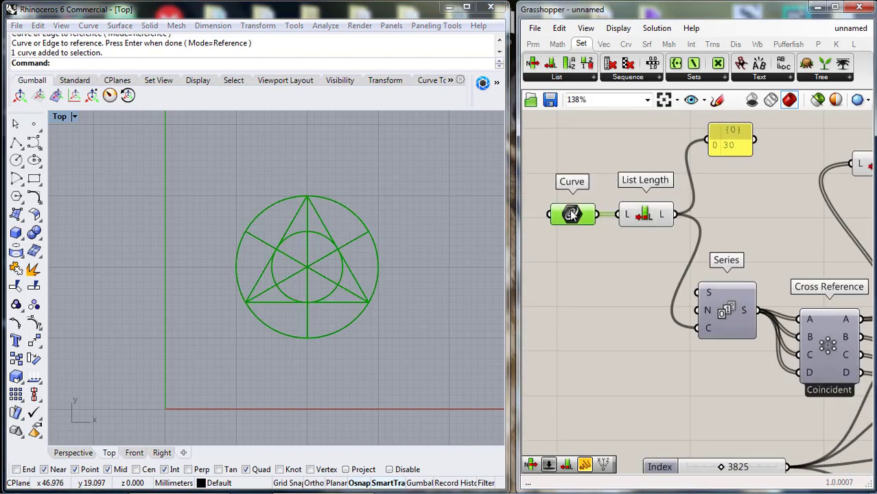
click(563, 233)
click(571, 221)
right_click(572, 219)
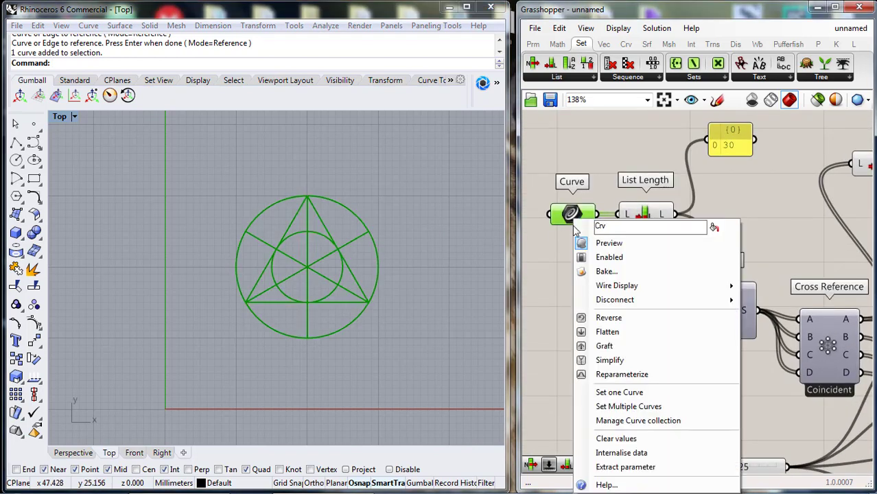
click(670, 456)
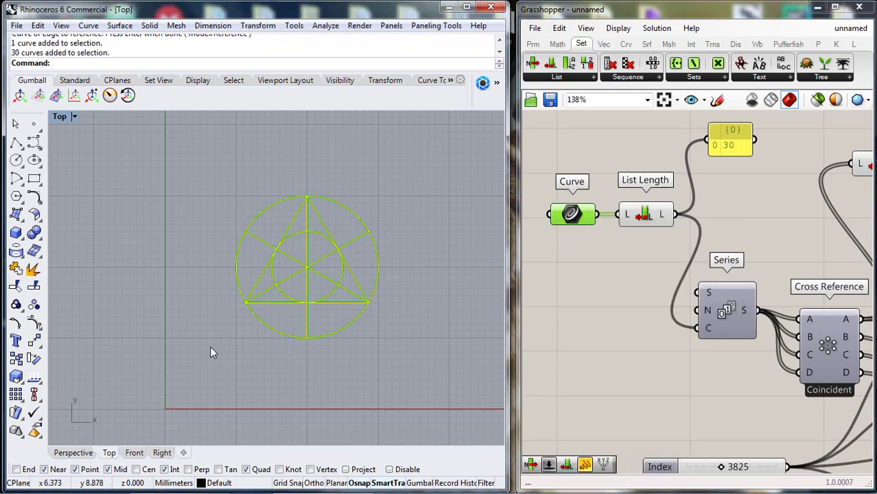
Step: Delete the selected original curves from the Rhino model and deselect the Curve parameter
key(Delete)
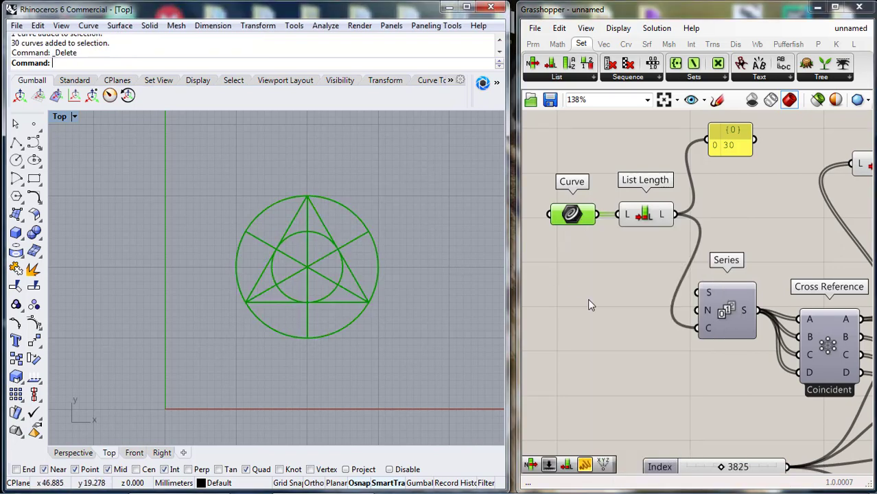
right_drag(573, 257, 600, 213)
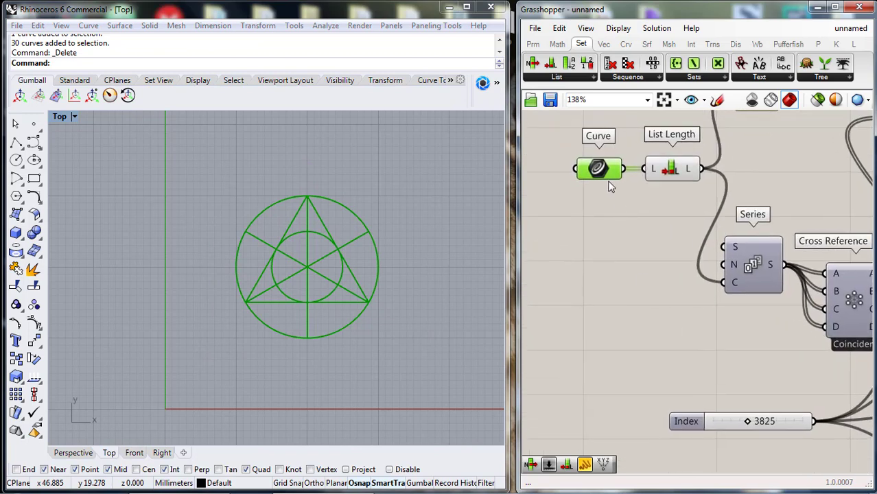
click(609, 224)
Step: Add a List Item component beyond the combined values panel and wire that panel into its index input
scroll(609, 232, down, 4)
right_drag(684, 328, 639, 320)
right_drag(738, 346, 643, 326)
scroll(764, 278, up, 2)
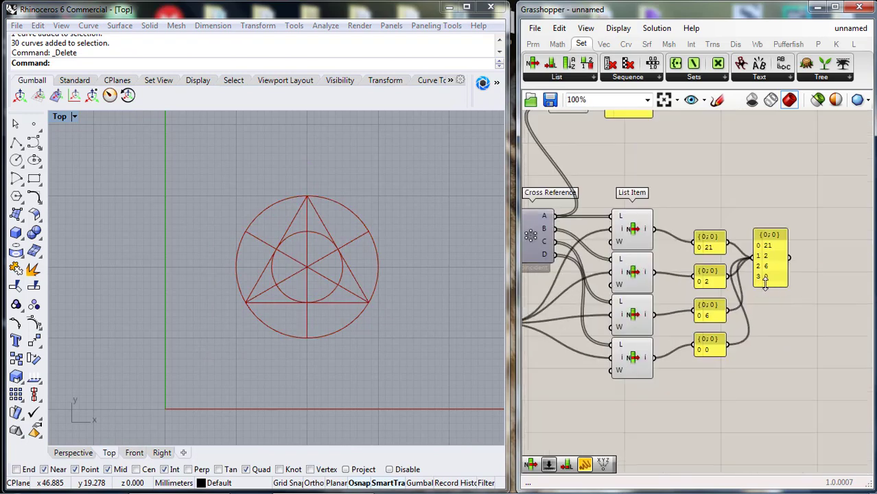
drag(764, 283, 787, 288)
drag(533, 64, 792, 330)
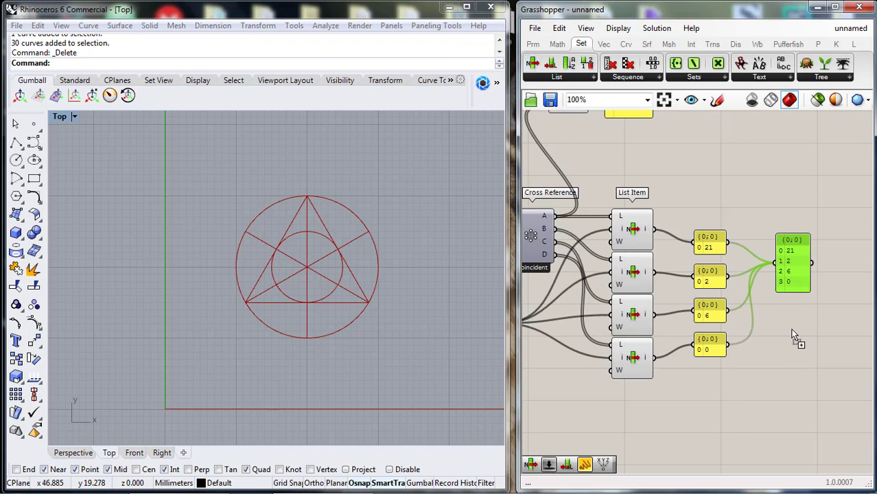
drag(798, 365, 832, 224)
right_drag(834, 275, 736, 272)
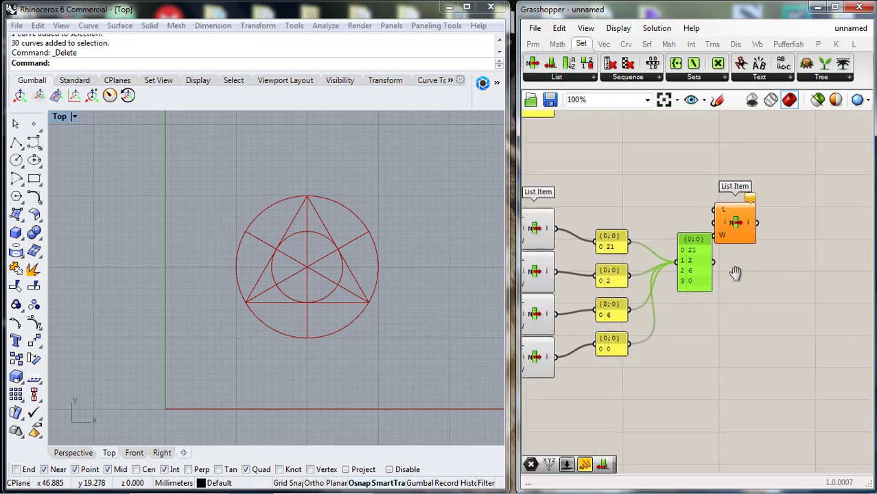
drag(728, 224, 760, 255)
drag(779, 263, 781, 273)
Step: Add a Data parameter above the List Item group and wire the Curve parameter into it
right_drag(588, 157, 676, 185)
click(538, 46)
click(644, 79)
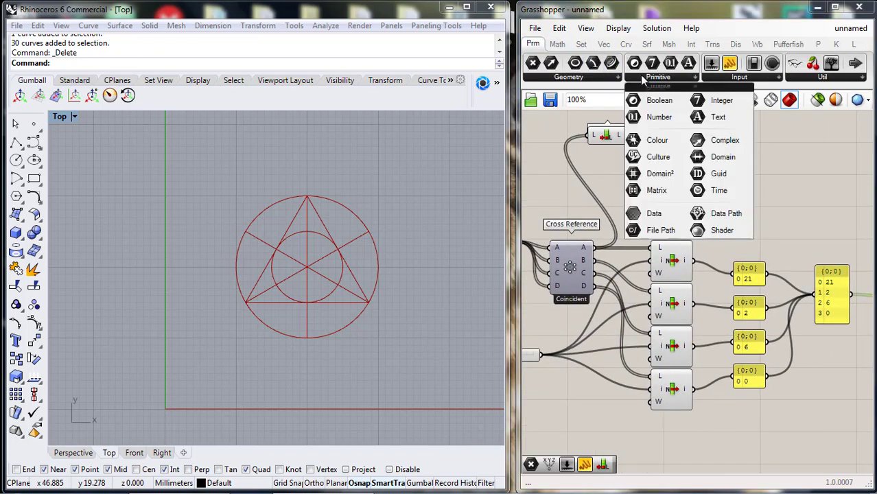
click(645, 213)
click(647, 197)
scroll(712, 212, down, 2)
right_drag(711, 213, 775, 211)
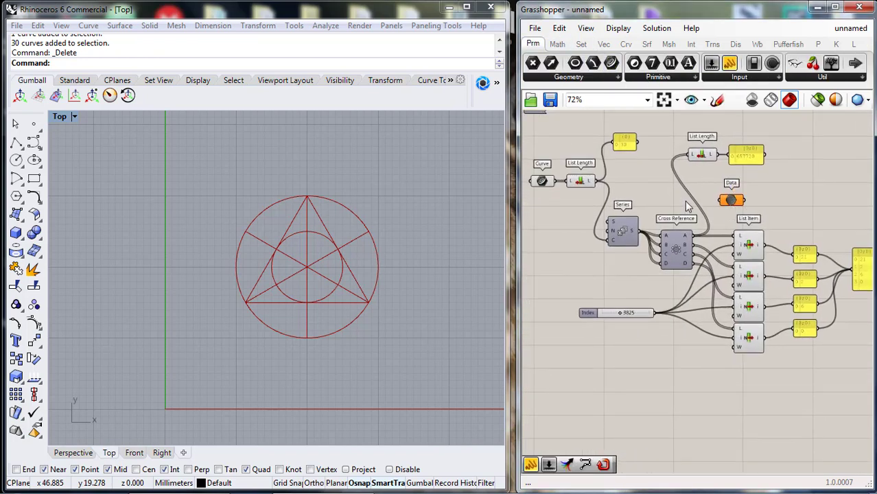
scroll(611, 188, up, 1)
right_drag(672, 210, 698, 224)
drag(571, 198, 832, 216)
Step: Move the Data parameter near the new List Item, wire it into the list input, and straighten the List Item's position
right_drag(812, 229, 611, 205)
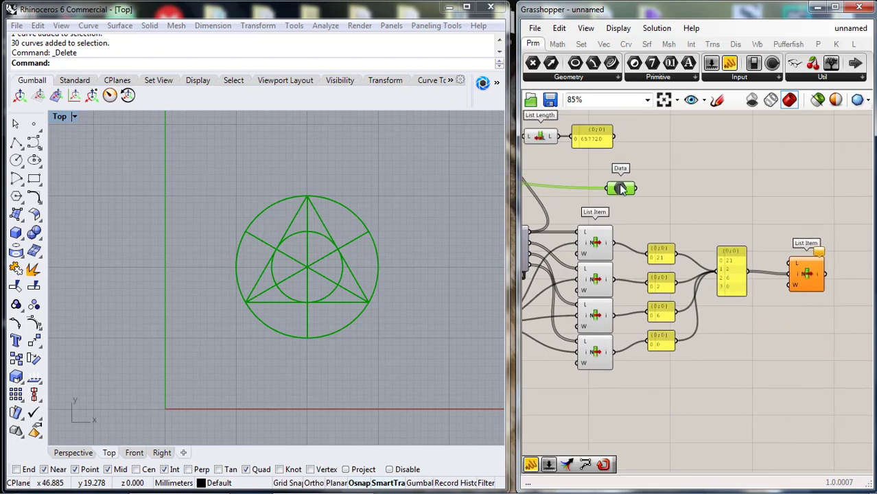
drag(623, 189, 758, 212)
drag(793, 238, 789, 264)
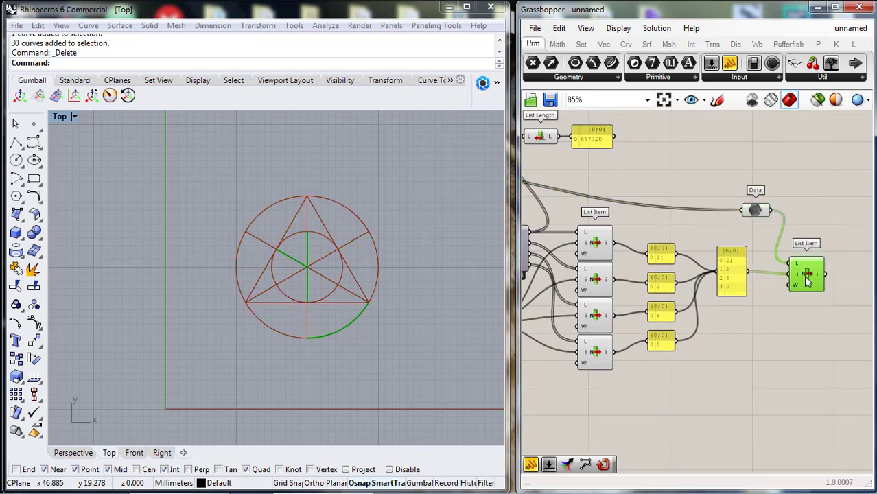
click(770, 347)
right_drag(769, 349, 670, 335)
drag(704, 274, 729, 270)
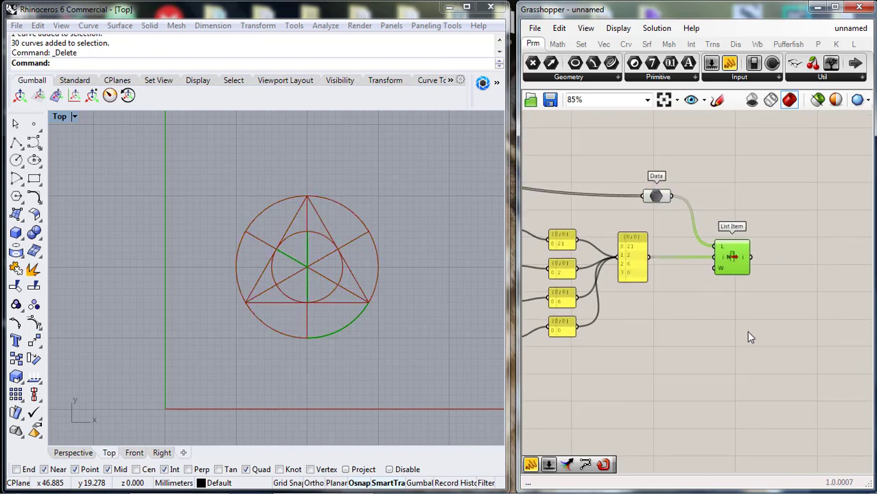
Step: Add a number slider with the value 0.125 below the new List Item
click(751, 333)
double_click(753, 333)
text(0)
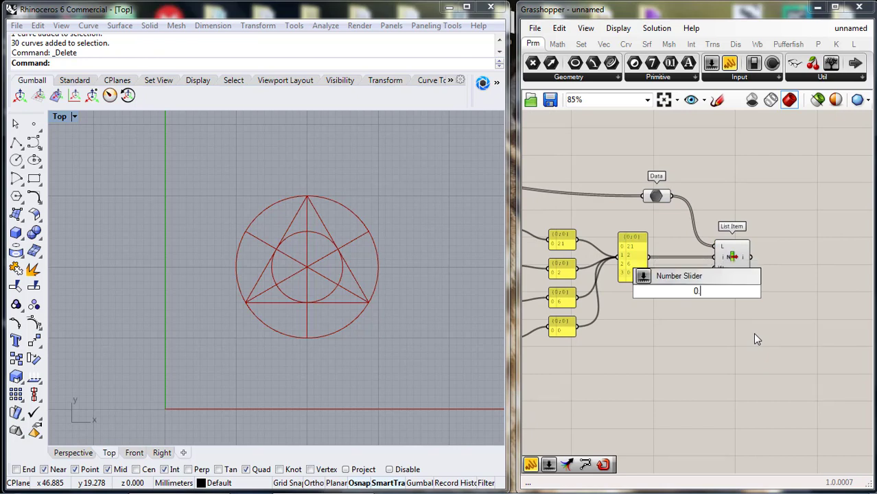
text(.123)
key(Return)
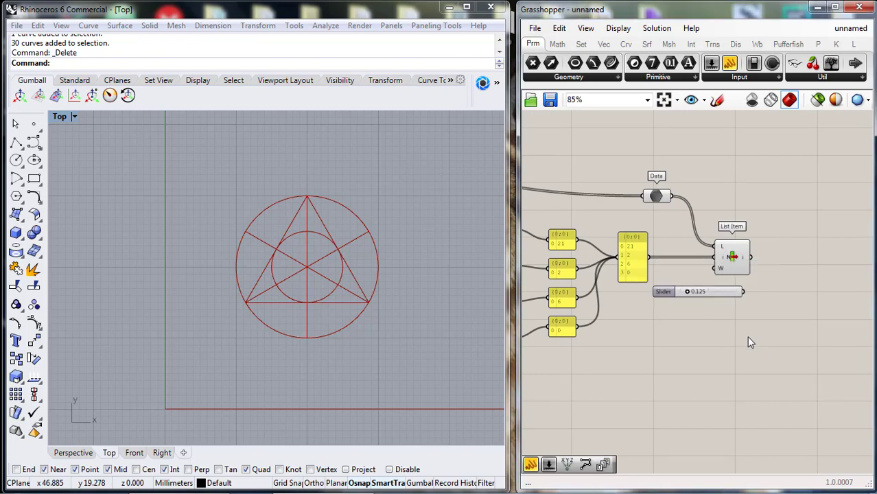
Step: Add a Pipe component beside the slider and set its end caps to round
key(F4)
text(pipe)
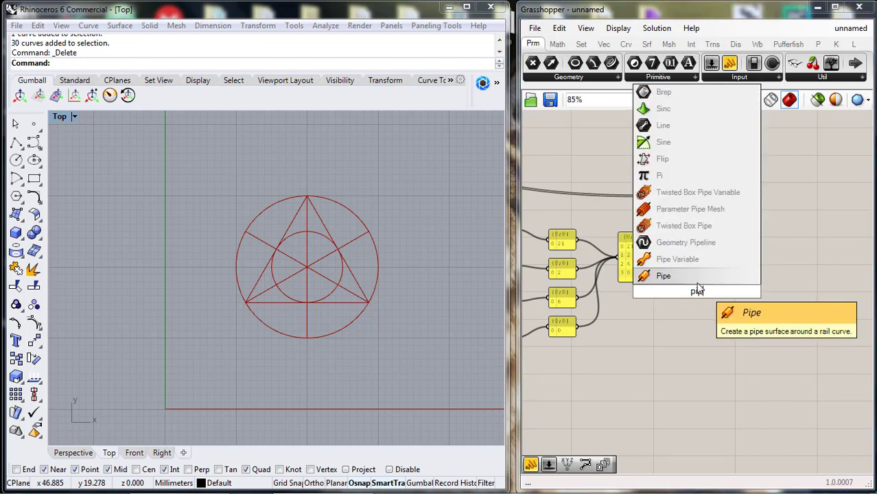
click(697, 278)
right_drag(731, 320, 637, 295)
drag(619, 276, 740, 277)
scroll(707, 277, up, 4)
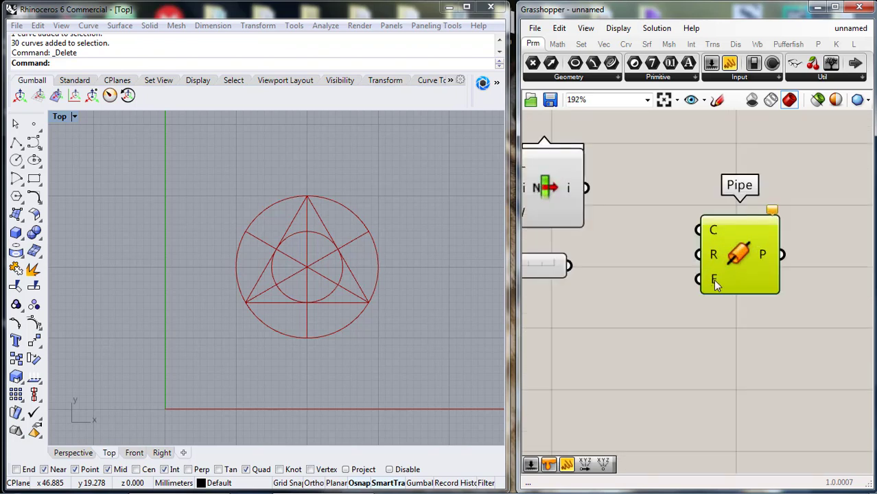
right_click(714, 281)
click(748, 421)
scroll(664, 317, down, 2)
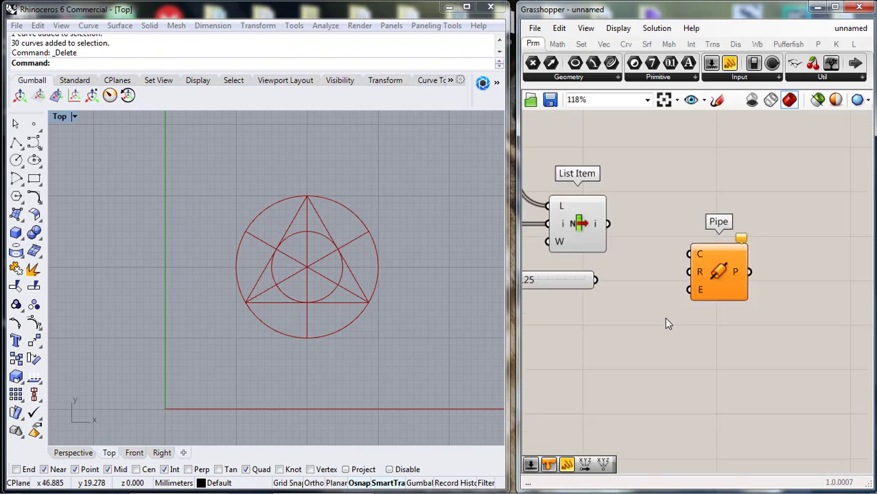
Step: Wire the slider into the Pipe's radius input, set it to 0.374, and wire the List Item output into the curve input
drag(657, 238, 696, 254)
drag(643, 304, 756, 300)
drag(543, 303, 600, 295)
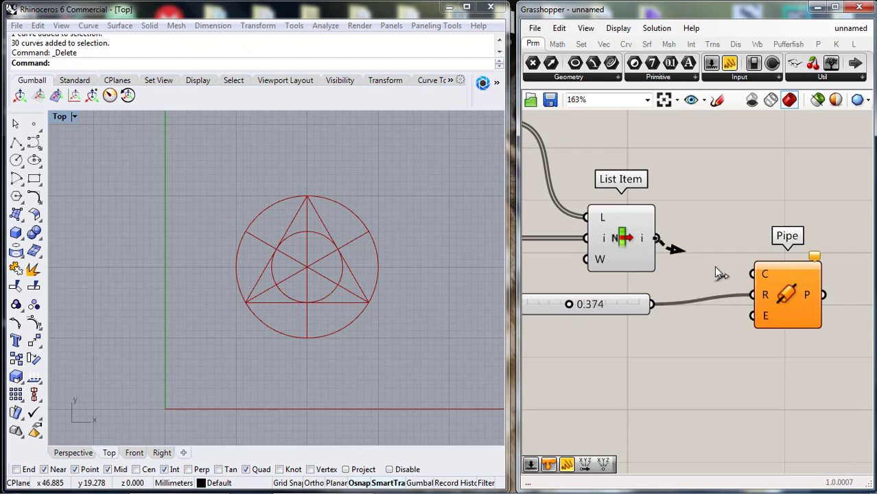
drag(716, 273, 752, 274)
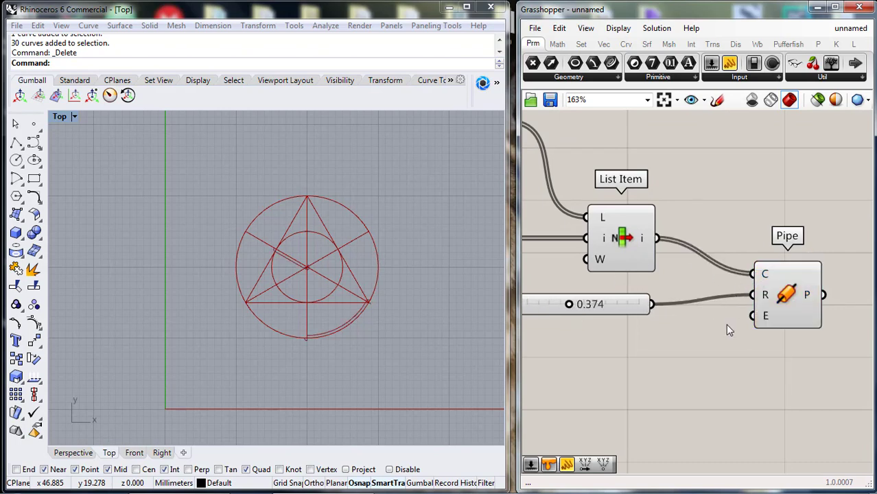
Step: Change the preview mesh quality and set the pipe radius slider to 0.787
click(857, 101)
click(796, 156)
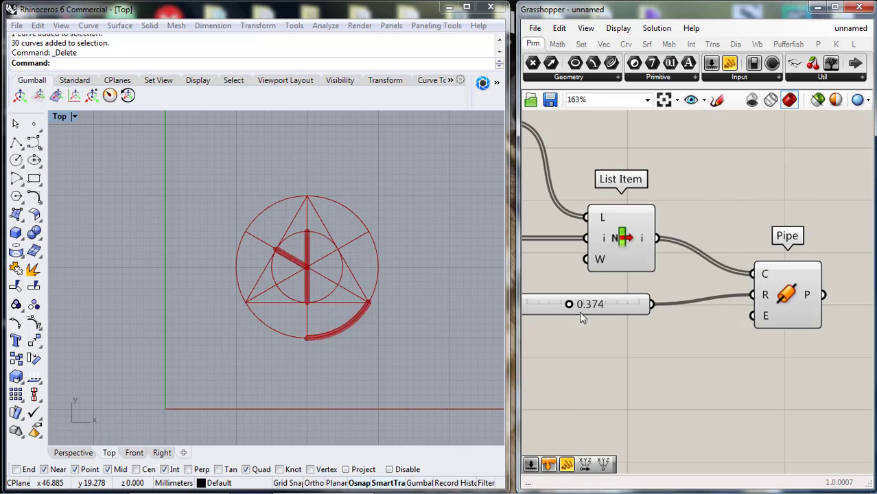
drag(568, 305, 622, 307)
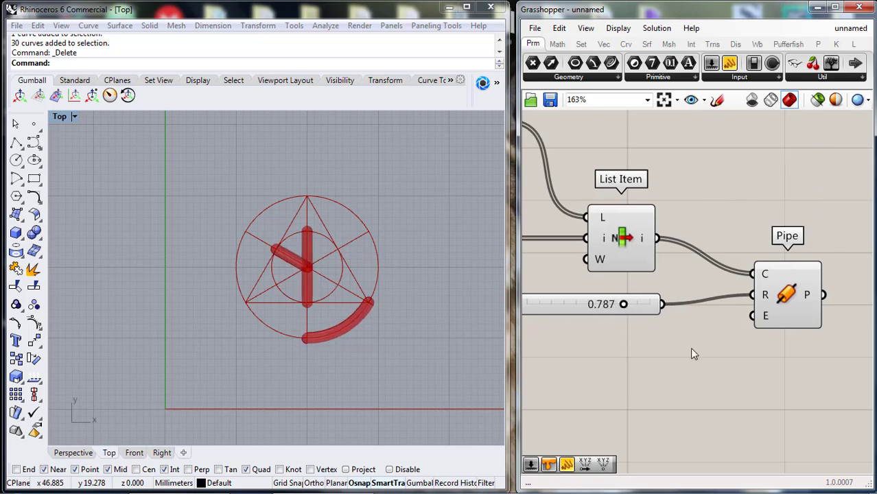
Step: Add a Custom Preview component and wire the Pipe output into its geometry input
right_drag(691, 348, 623, 329)
double_click(624, 396)
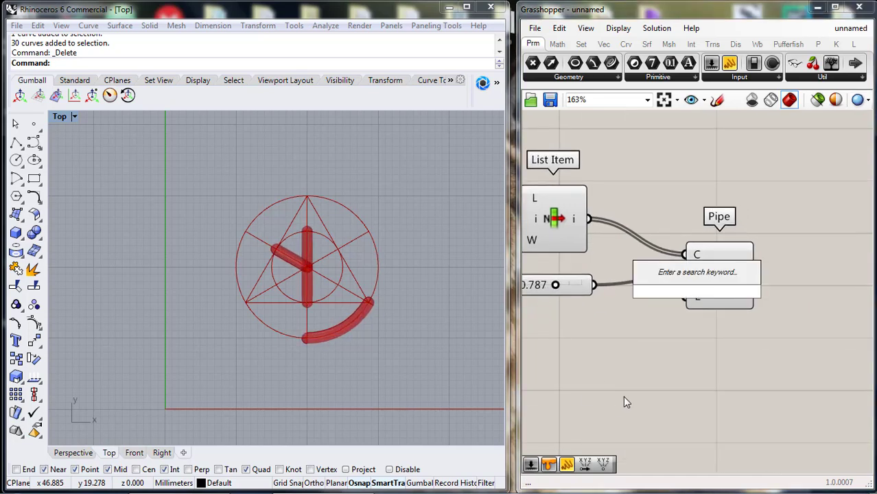
text(pre)
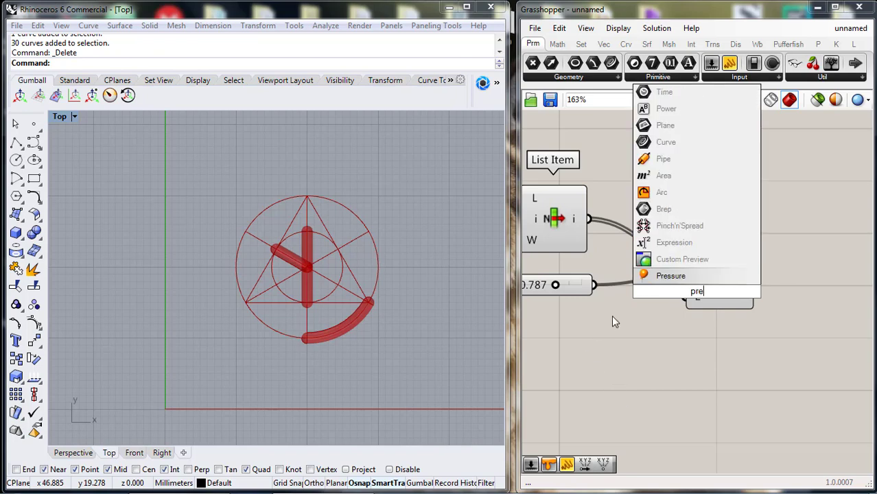
click(645, 259)
drag(597, 308, 753, 299)
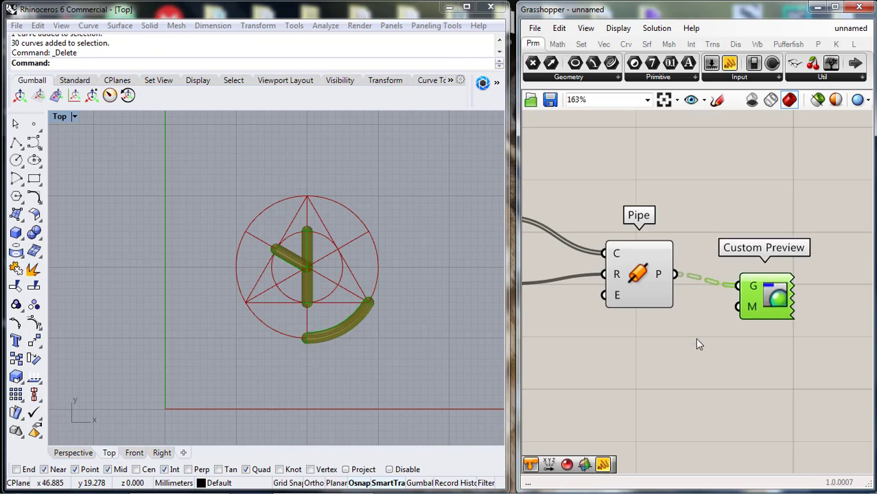
Step: Add a Colour Swatch below the Pipe component and wire it into the Custom Preview's material input
double_click(684, 350)
text(color)
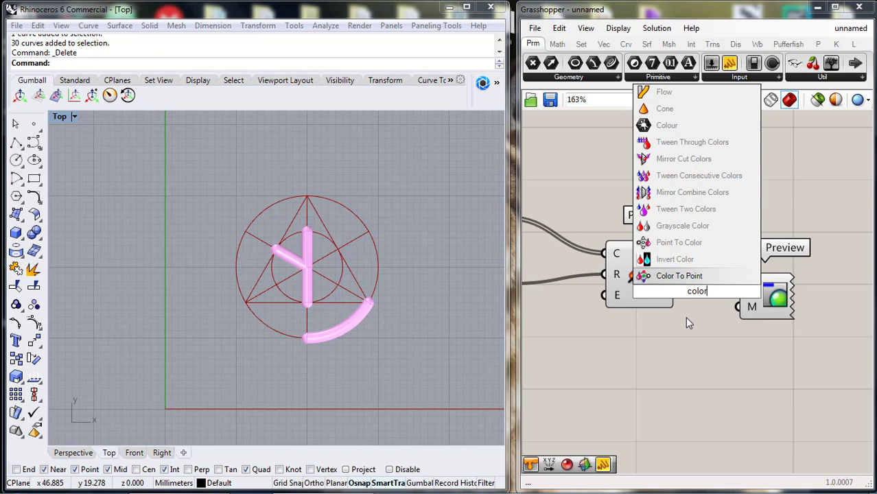
key(BackSpace)
click(687, 259)
drag(679, 297, 643, 353)
Step: Set the swatch colour to a bright blue with full saturation and value
click(693, 348)
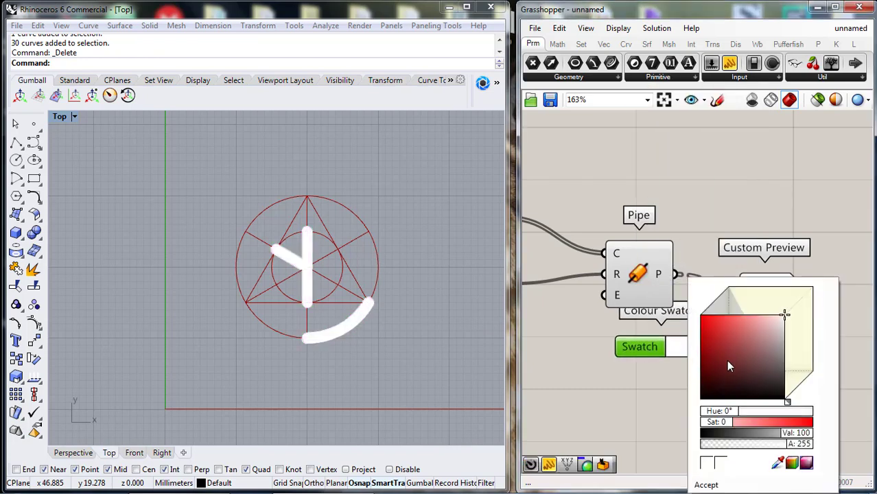
drag(727, 361, 713, 319)
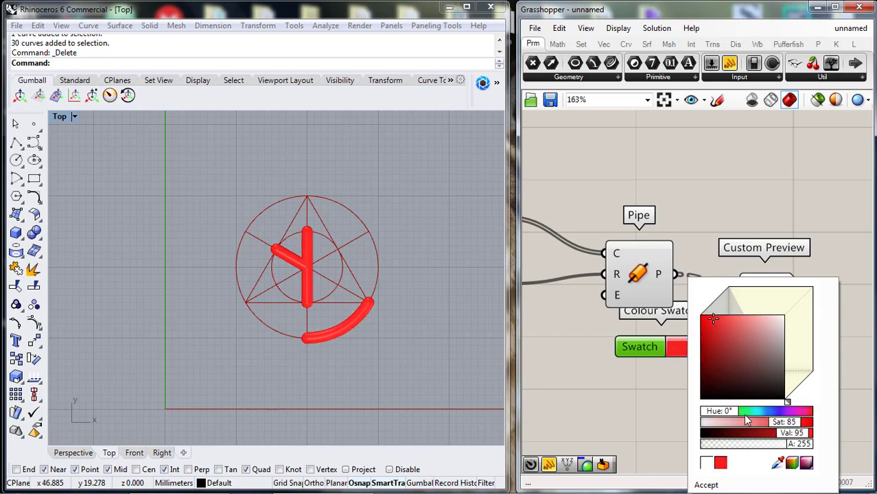
drag(745, 414, 769, 412)
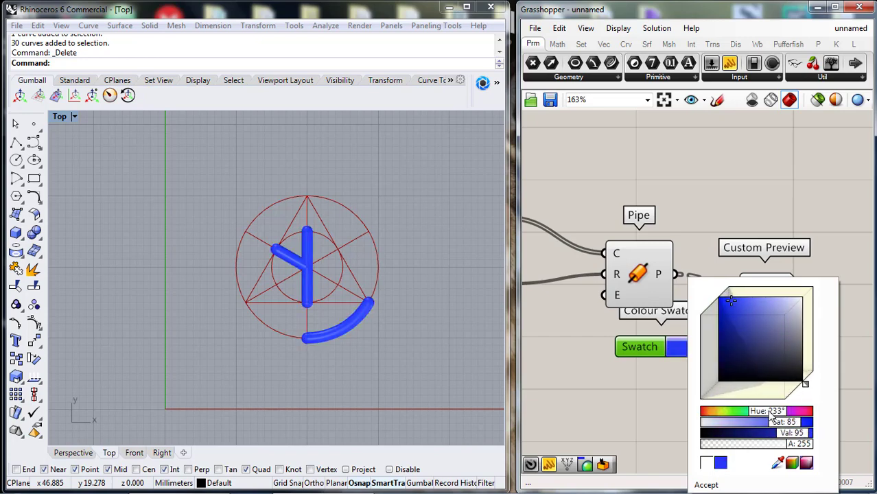
drag(809, 433, 814, 434)
drag(788, 420, 814, 421)
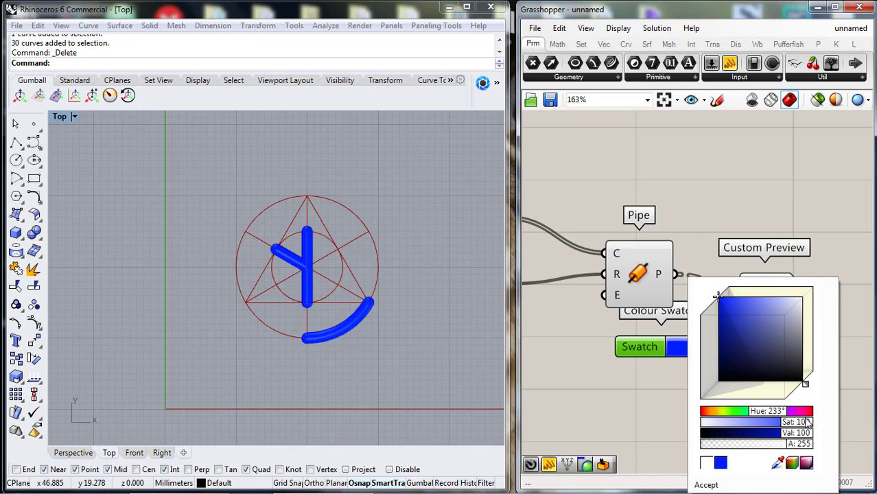
click(633, 384)
right_drag(632, 384, 657, 333)
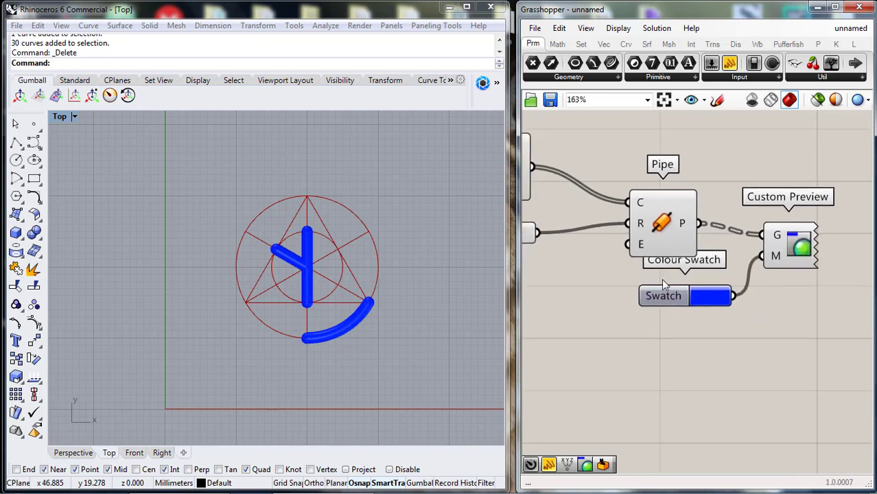
click(706, 299)
mouse_move(777, 414)
mouse_down()
mouse_move(750, 419)
mouse_move(783, 418)
mouse_up()
click(625, 360)
Step: Set the Index slider to 3877 to generate a different curve combination
right_drag(384, 295, 396, 289)
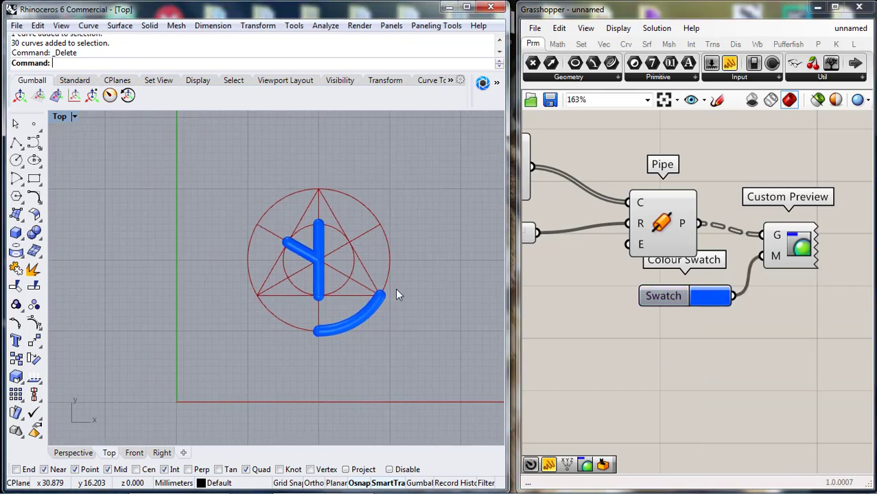
scroll(370, 288, up, 4)
scroll(686, 345, down, 2)
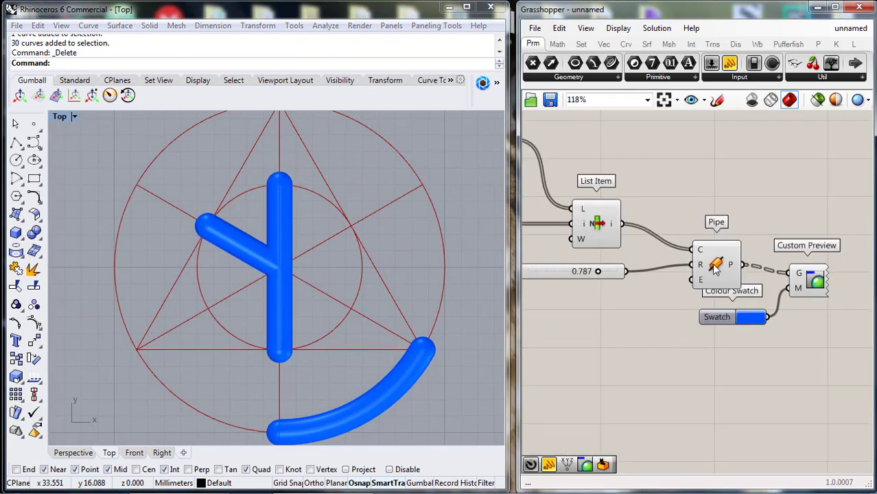
scroll(613, 364, down, 4)
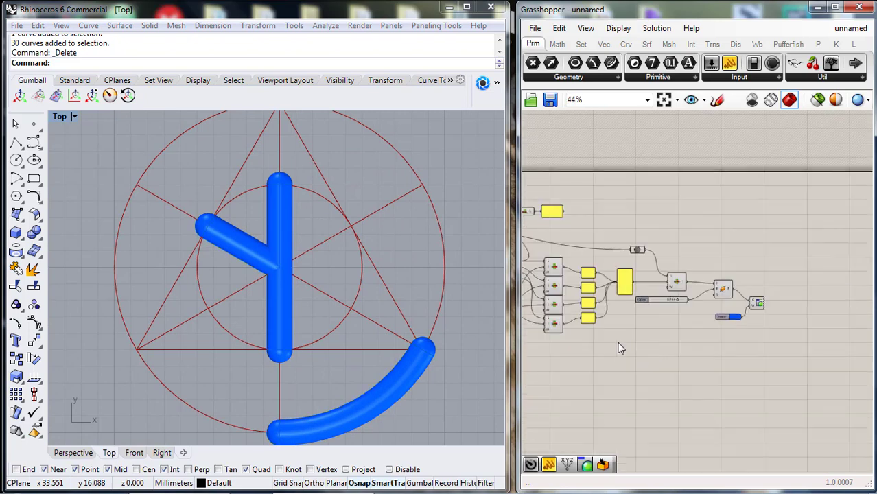
scroll(675, 343, up, 6)
mouse_move(632, 317)
mouse_down()
mouse_move(617, 319)
mouse_move(633, 319)
mouse_up()
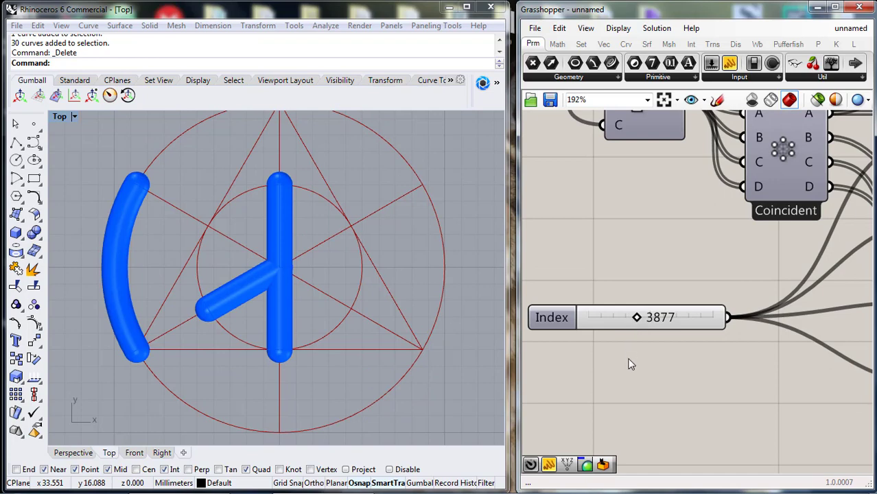
Step: Insert a Relay on the wires between the Index slider and the four List Item components
scroll(635, 343, down, 4)
scroll(617, 332, up, 6)
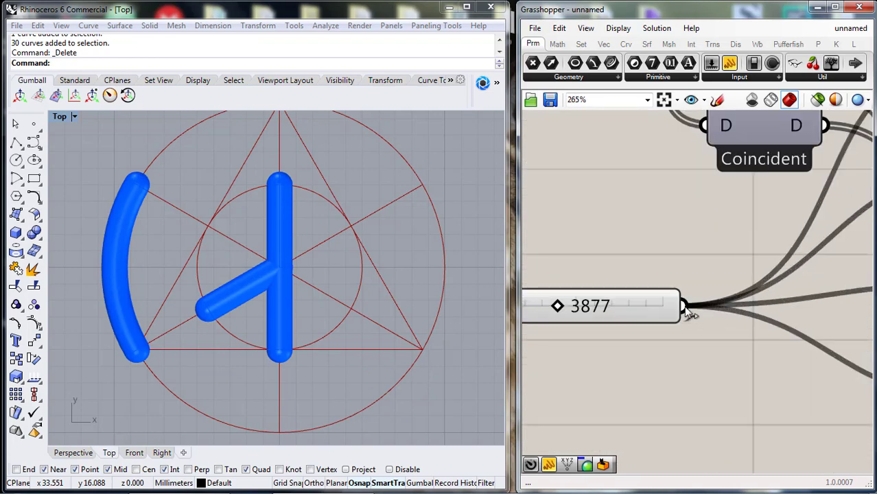
double_click(685, 307)
right_drag(670, 354, 678, 324)
right_drag(607, 379, 639, 355)
Step: Add a Timer component and place it below the slider that feeds the Relay
double_click(641, 370)
text(ti)
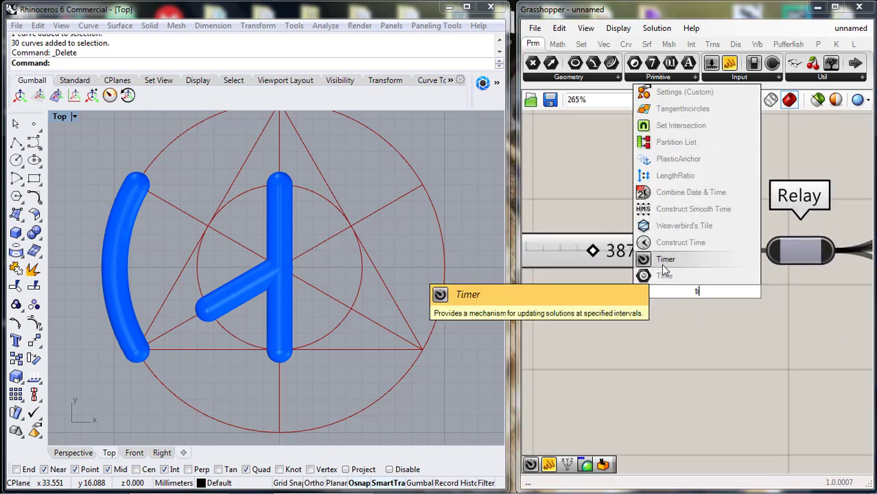
click(663, 262)
drag(677, 288, 640, 387)
scroll(641, 387, down, 3)
right_drag(641, 389, 681, 309)
drag(681, 309, 651, 373)
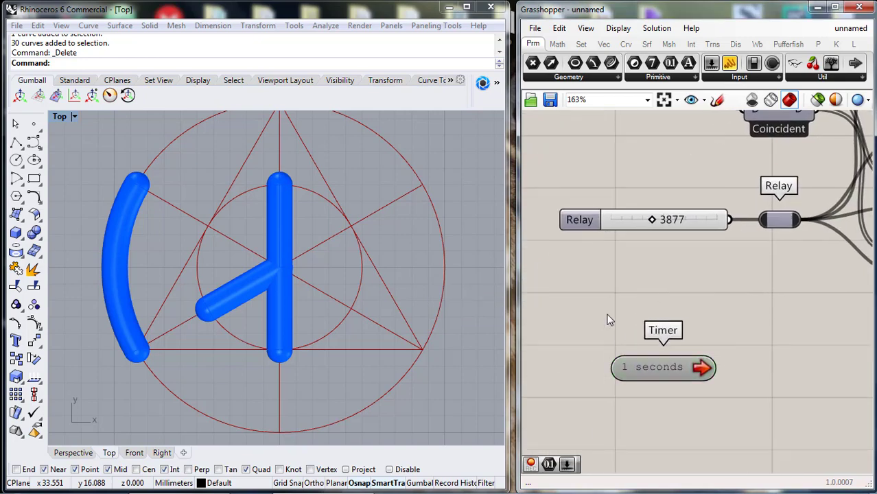
Step: Add a number slider ranging from 0 to 100 and wire it into a new Number parameter
double_click(607, 315)
text(0)
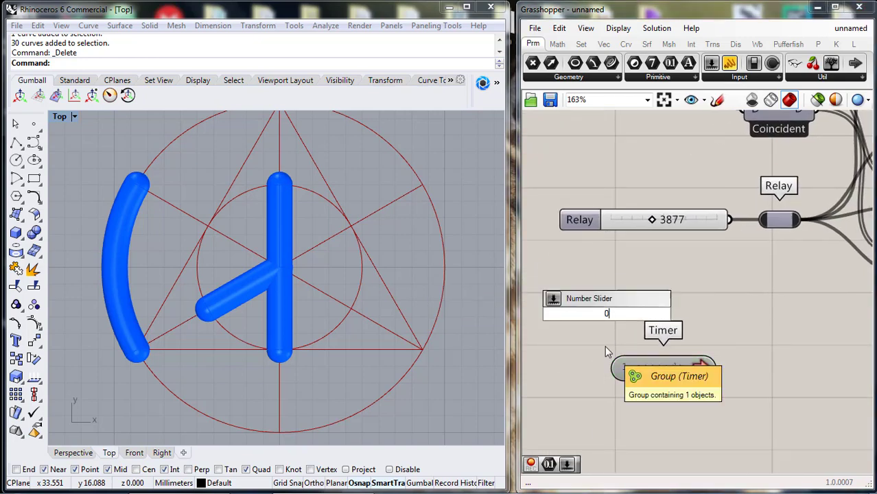
text(..100)
key(Return)
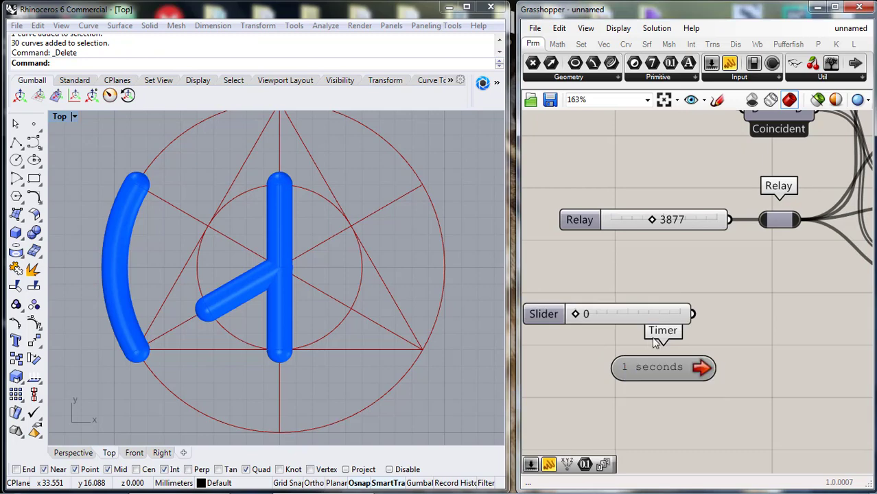
scroll(669, 339, down, 3)
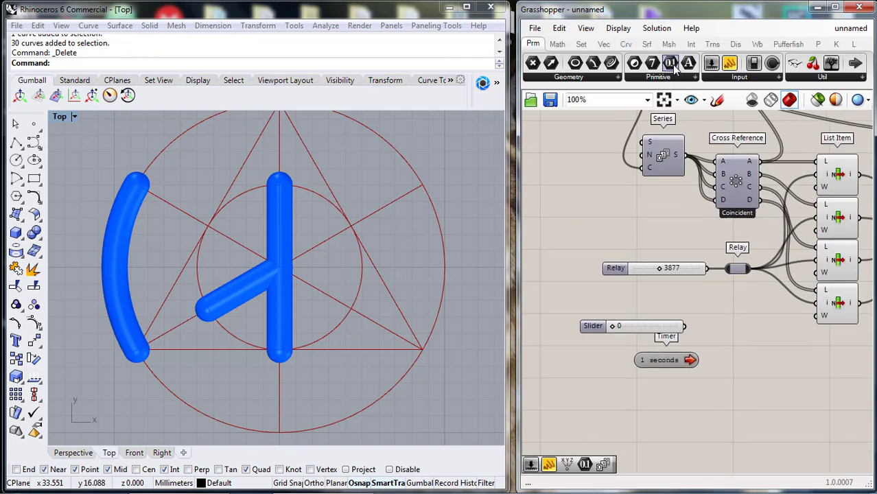
drag(671, 64, 745, 319)
drag(684, 327, 732, 331)
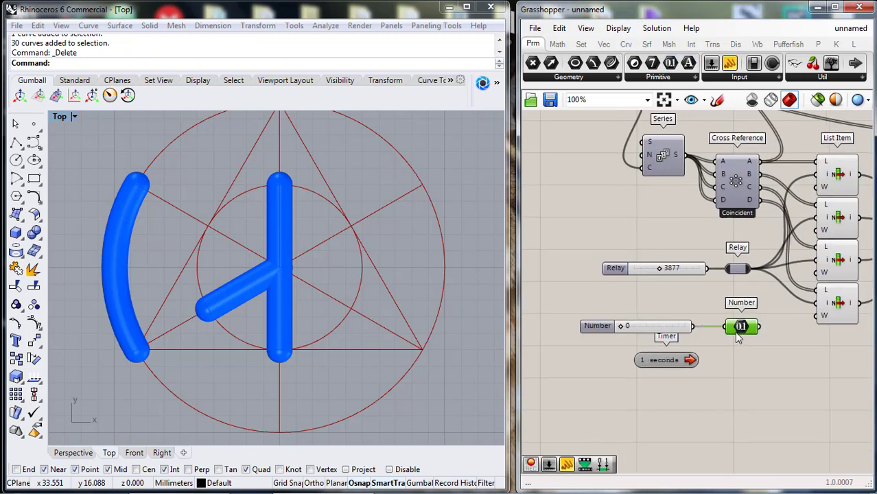
Step: Move the new slider, Number parameter and Timer away from the List Items to make room for more components
drag(751, 302, 617, 372)
drag(666, 362, 568, 370)
right_drag(613, 405, 707, 365)
drag(695, 338, 637, 362)
click(669, 383)
Step: Disable the Timer
scroll(663, 369, up, 5)
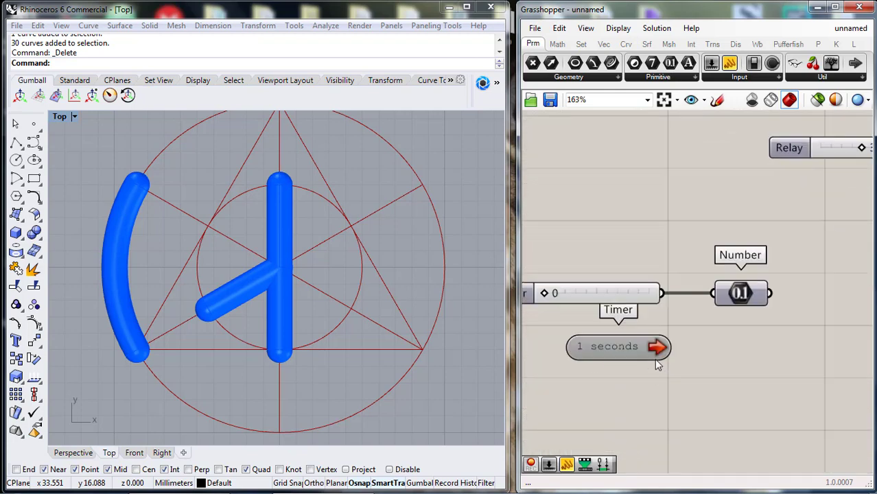
click(654, 345)
click(680, 293)
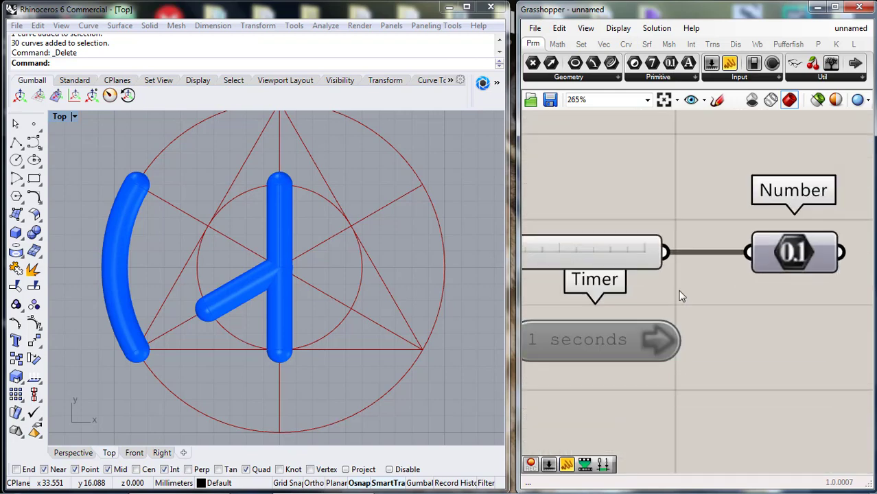
scroll(686, 313, down, 5)
right_drag(679, 335, 653, 349)
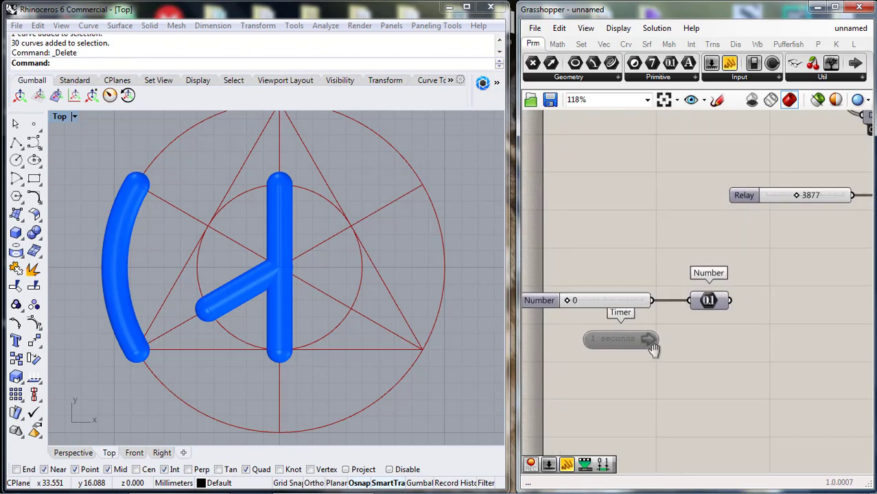
Step: Place a blank Panel below the Number parameter and add a Data Recorder beside that parameter
click(760, 377)
drag(767, 362, 764, 400)
double_click(717, 349)
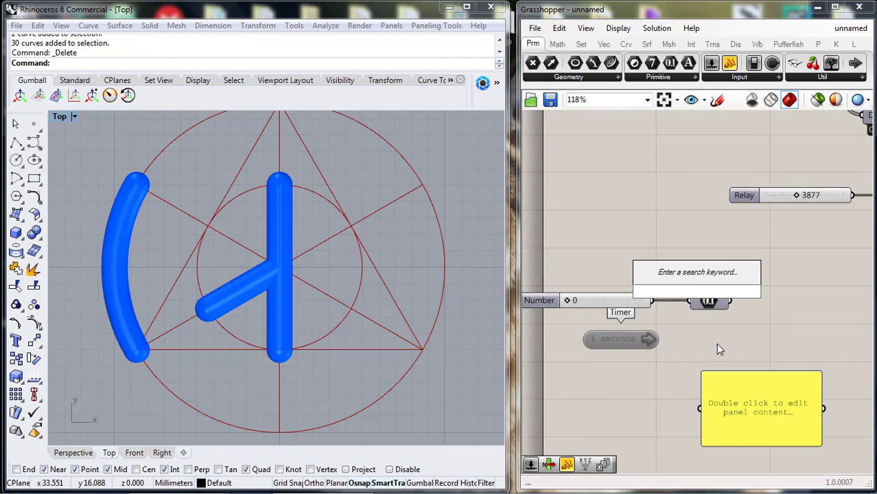
text(re)
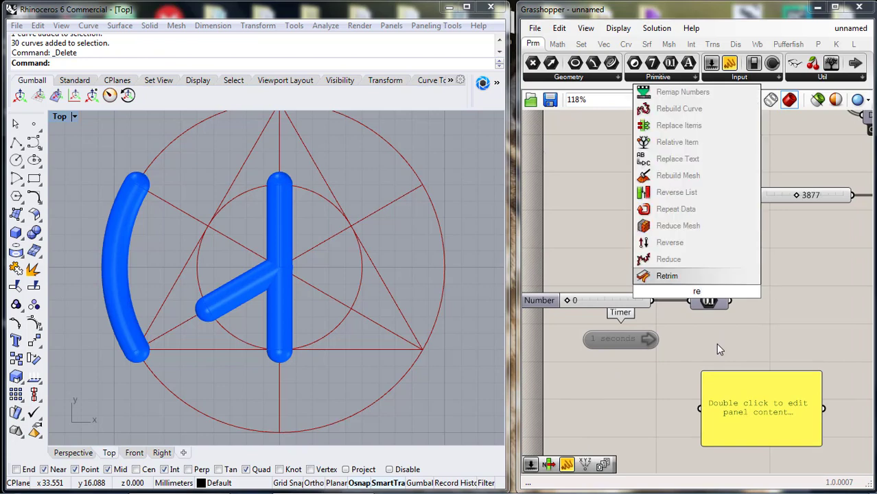
text(v)
key(BackSpace)
text(c)
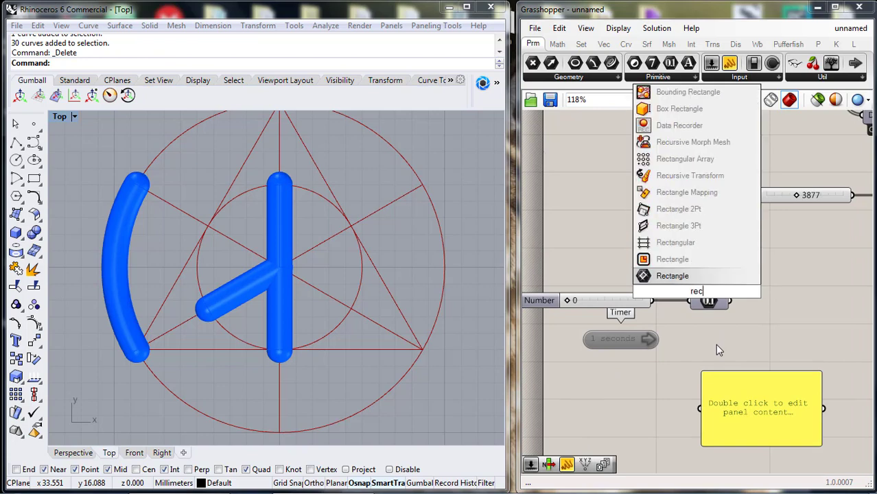
click(673, 126)
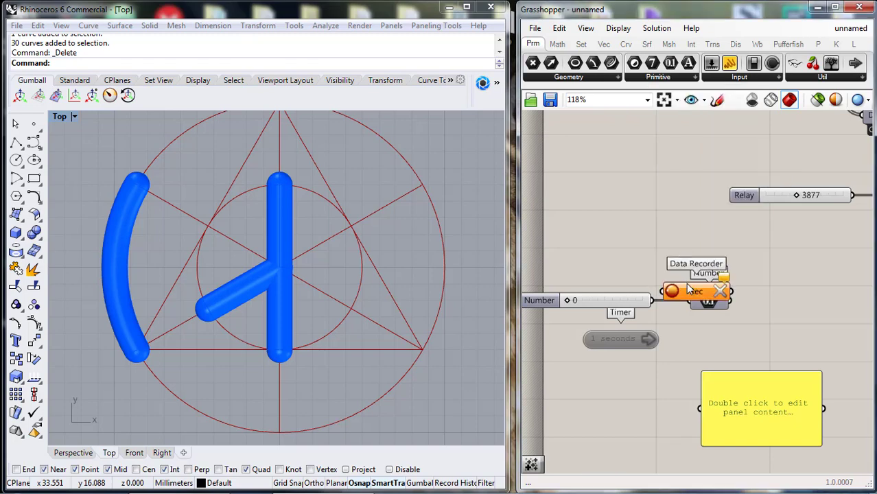
drag(688, 288, 777, 298)
scroll(734, 310, up, 3)
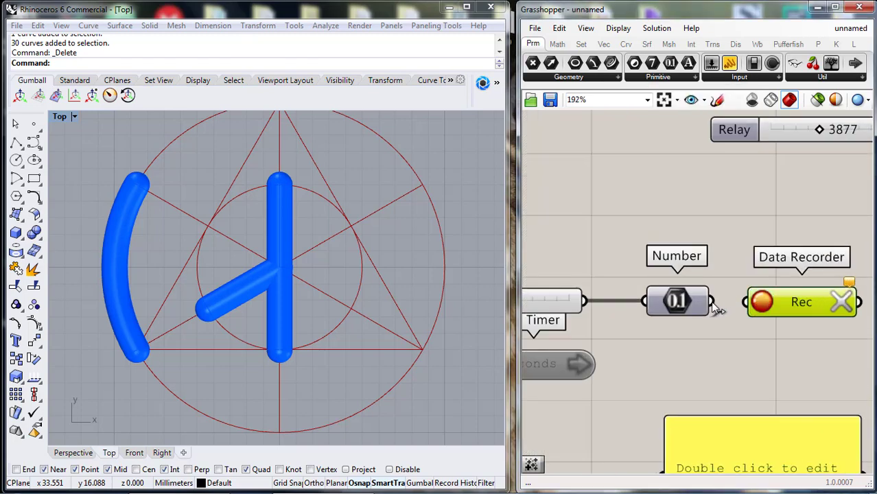
Step: Wire the Number output into the Data Recorder and run the Timer on the Number parameter
drag(712, 302, 746, 302)
drag(584, 366, 669, 306)
scroll(734, 332, down, 1)
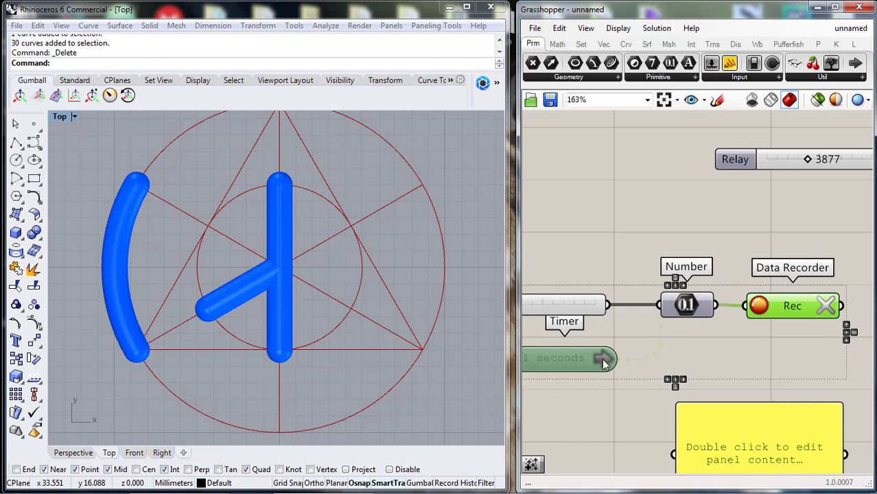
click(607, 411)
Step: Add a Mass Addition component after the Data Recorder and feed the recorded data into its input
scroll(706, 350, down, 2)
right_drag(714, 354, 639, 338)
scroll(697, 318, up, 3)
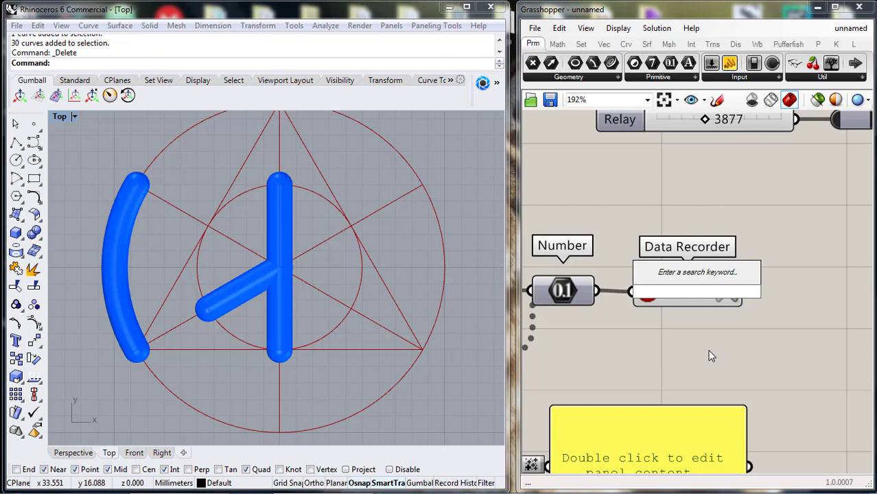
text(mas)
click(706, 276)
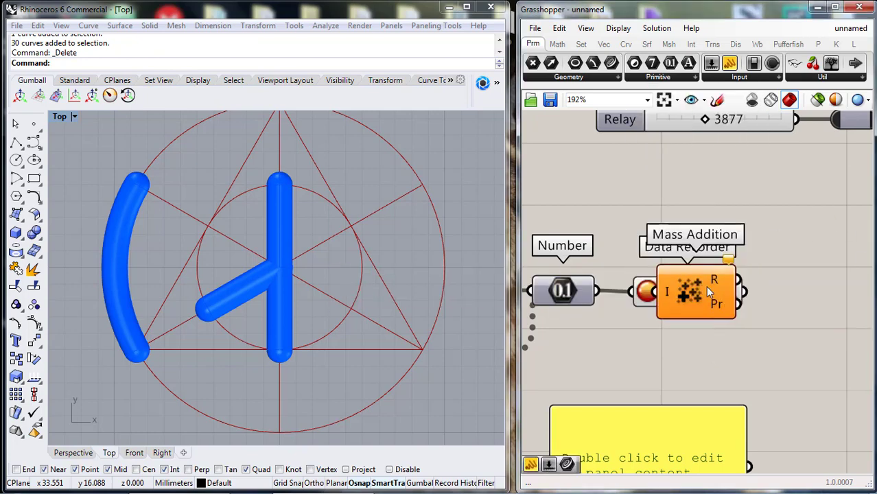
scroll(705, 295, down, 1)
right_drag(705, 299, 622, 285)
drag(621, 286, 724, 288)
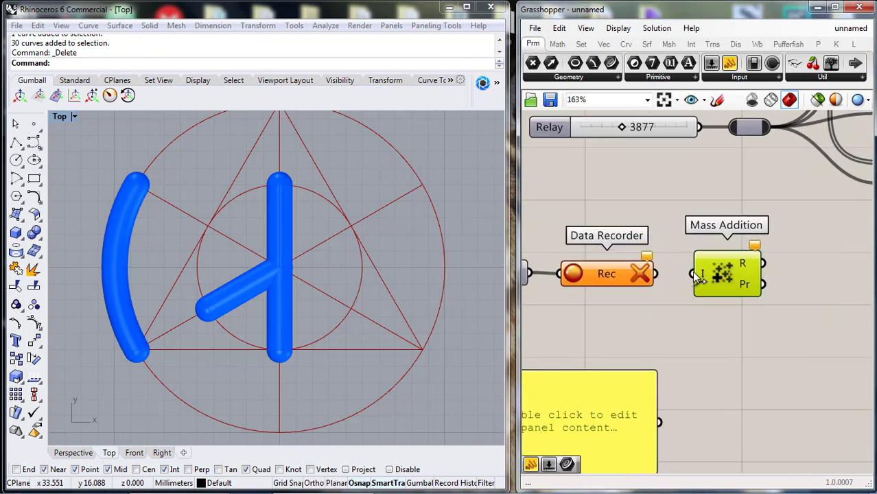
scroll(686, 336, down, 3)
Step: Shrink the blank Panel and connect it to the Mass Addition R output
right_drag(684, 343, 657, 299)
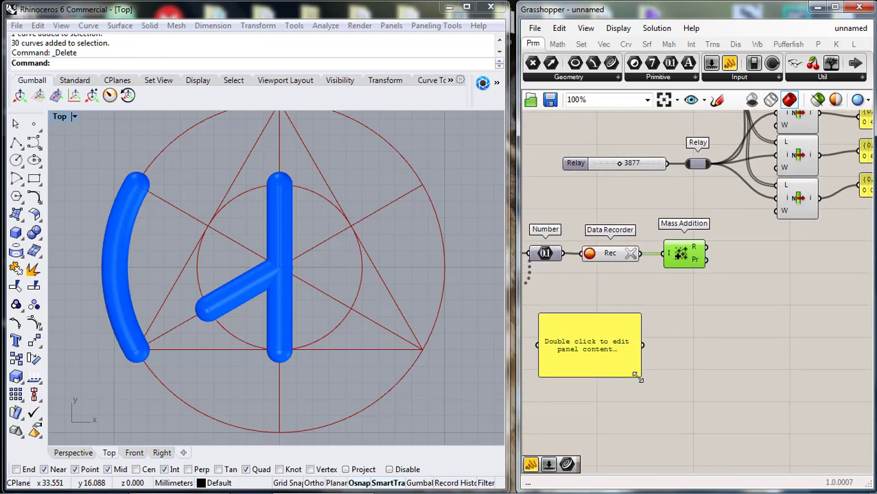
drag(638, 376, 614, 345)
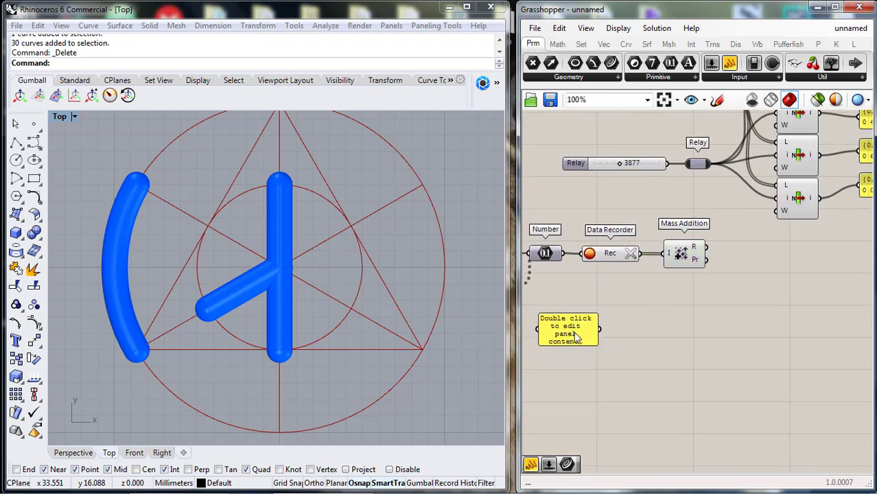
scroll(788, 281, up, 2)
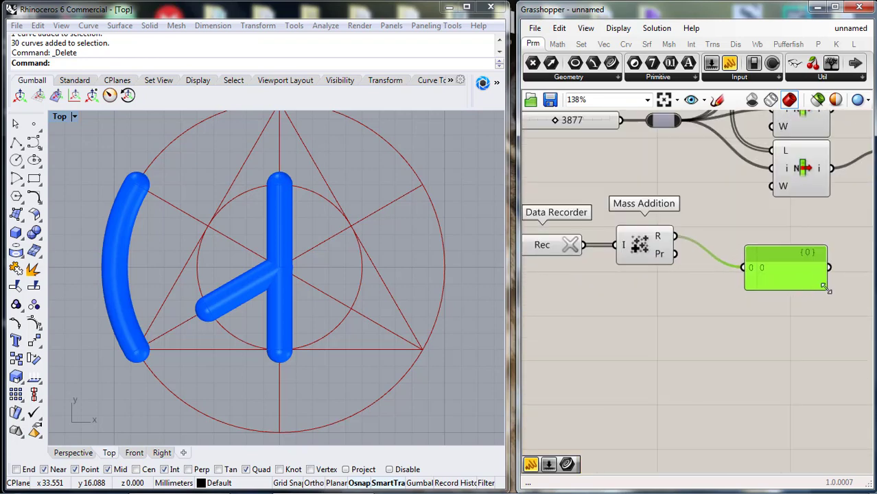
drag(791, 263, 808, 262)
Step: Set the Number slider to 1 and check the running total in the Mass Addition panel
right_drag(616, 301, 732, 305)
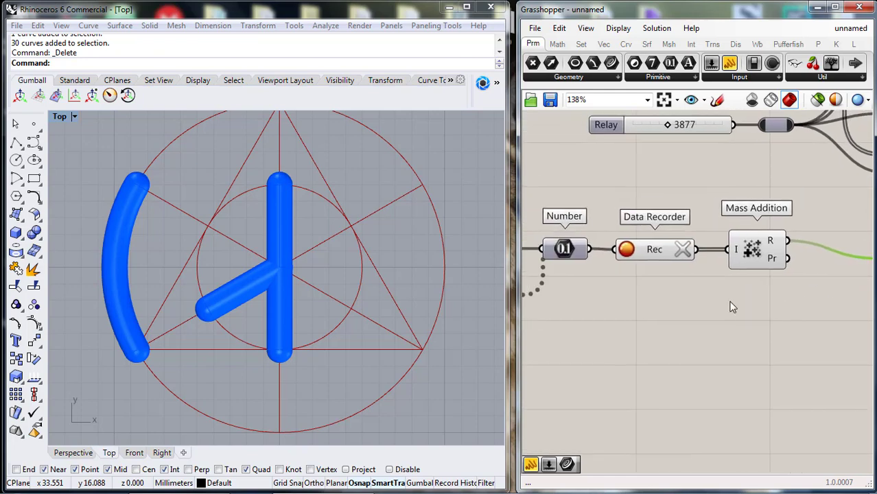
right_drag(564, 304, 760, 307)
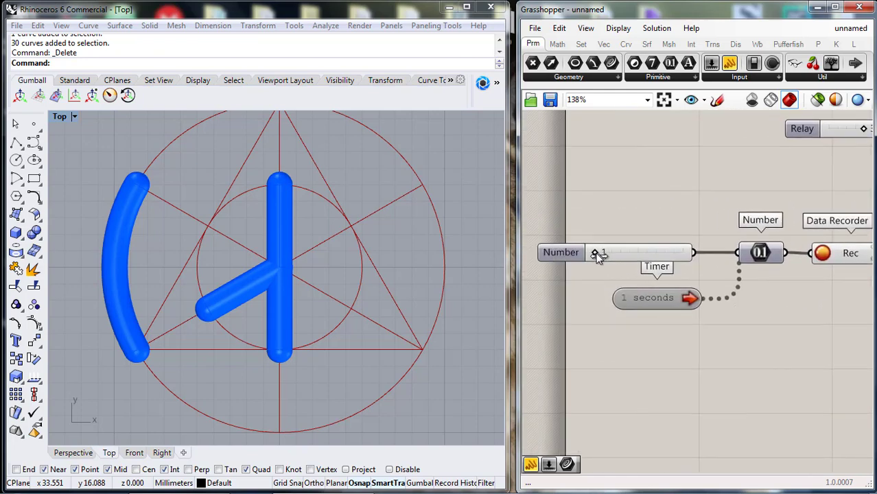
scroll(753, 346, down, 4)
right_drag(729, 353, 535, 333)
scroll(762, 300, up, 8)
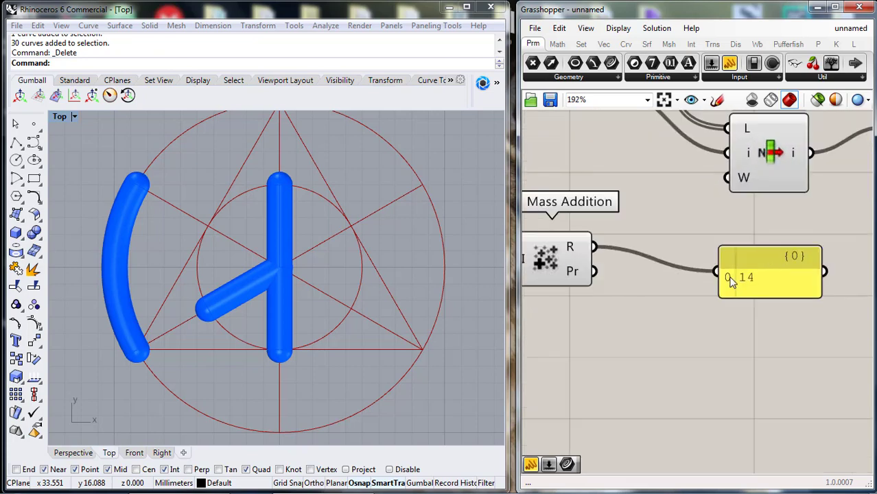
Step: Set the Timer interval to 50 ms
scroll(741, 287, down, 6)
right_drag(588, 317, 747, 324)
scroll(605, 313, up, 3)
scroll(601, 313, up, 2)
right_click(583, 329)
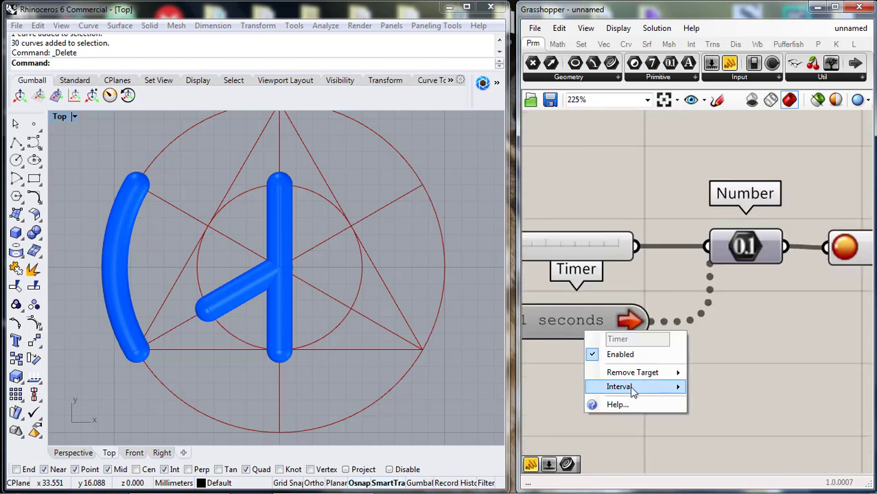
mouse_move(632, 390)
click(726, 341)
Step: Replace the slider input of the Relay with the Mass Addition R output and bring the whole animated figure into view
scroll(727, 349, down, 4)
right_drag(729, 352, 548, 356)
right_drag(861, 332, 802, 332)
scroll(801, 332, up, 3)
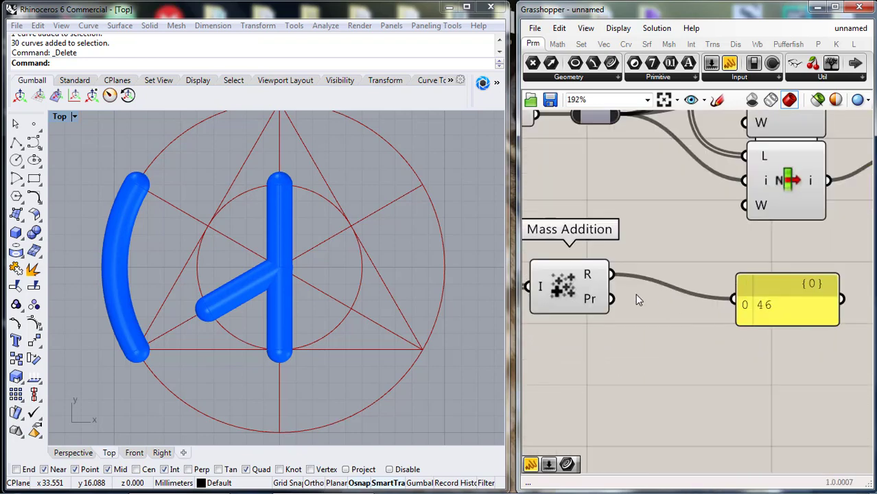
right_drag(635, 294, 735, 354)
drag(713, 330, 673, 170)
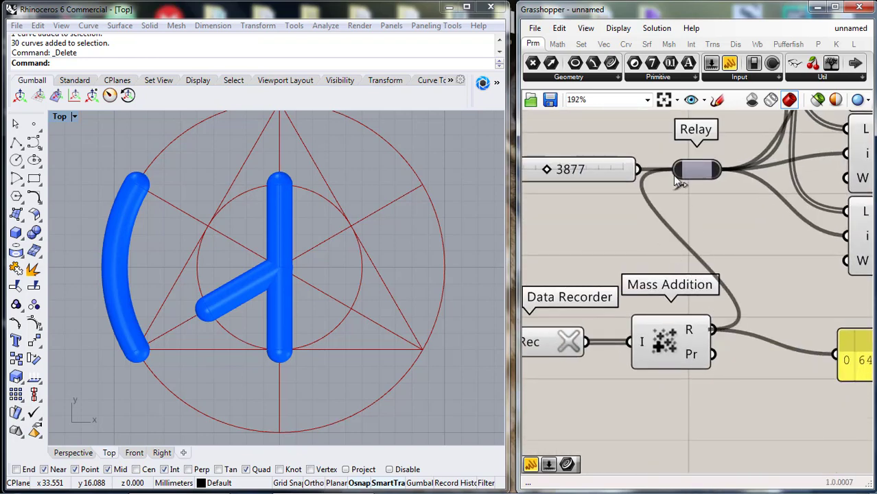
scroll(347, 237, down, 4)
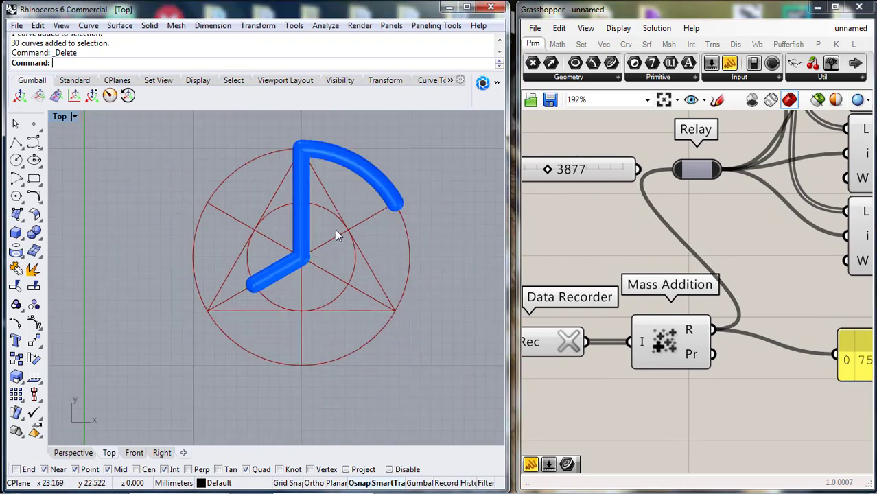
right_drag(338, 235, 337, 248)
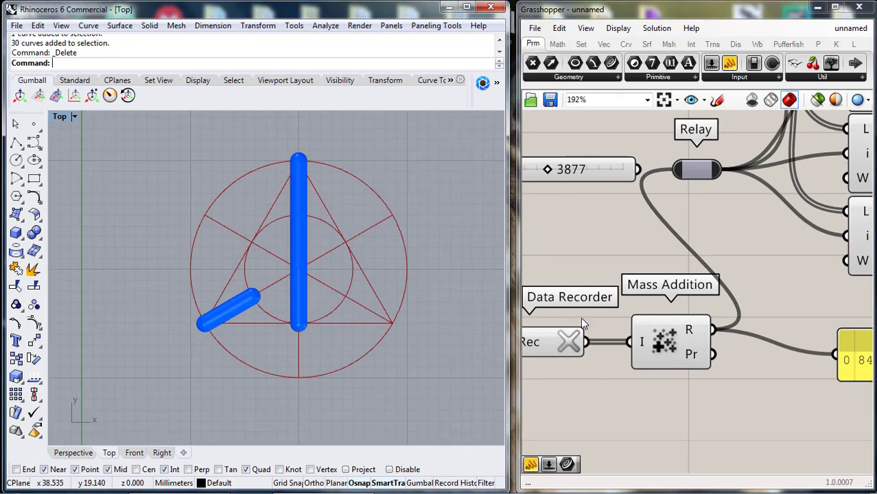
Step: Clear the Data Recorder's stored values to restart the count and check the total in the panel
scroll(667, 373, down, 3)
right_drag(579, 395, 697, 359)
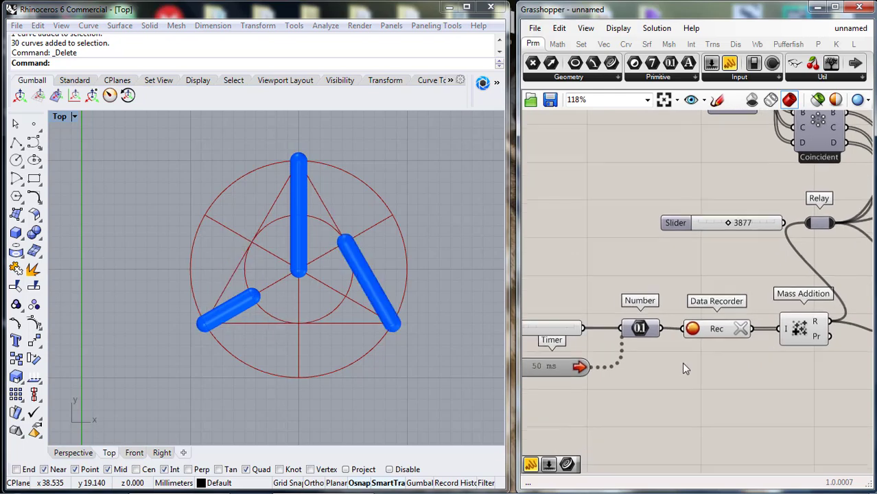
mouse_move(624, 378)
right_down()
mouse_move(692, 380)
mouse_move(630, 362)
right_up()
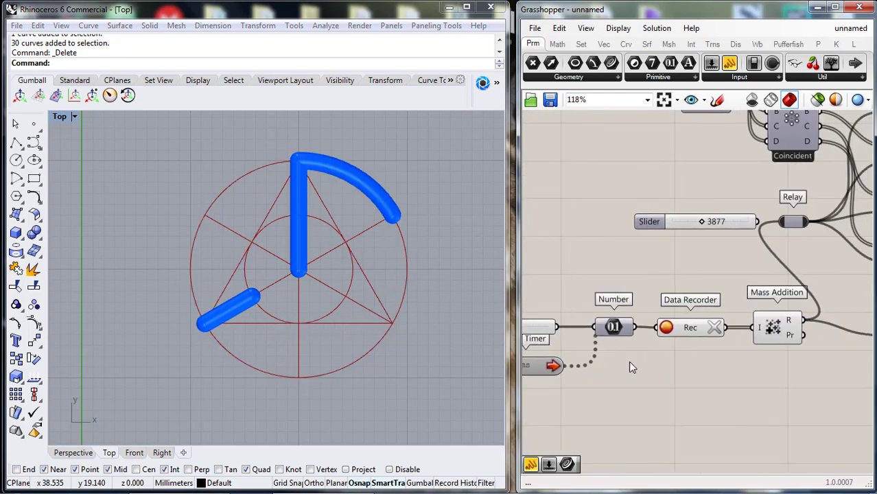
click(715, 334)
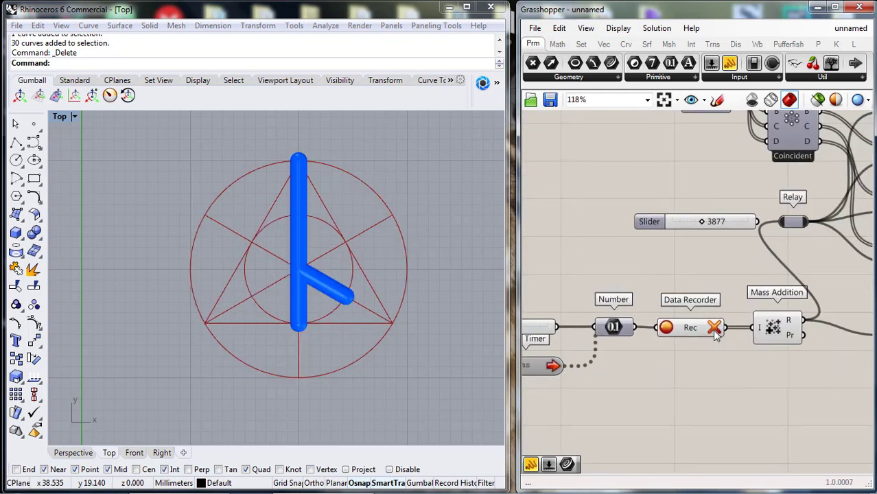
right_drag(778, 372, 610, 349)
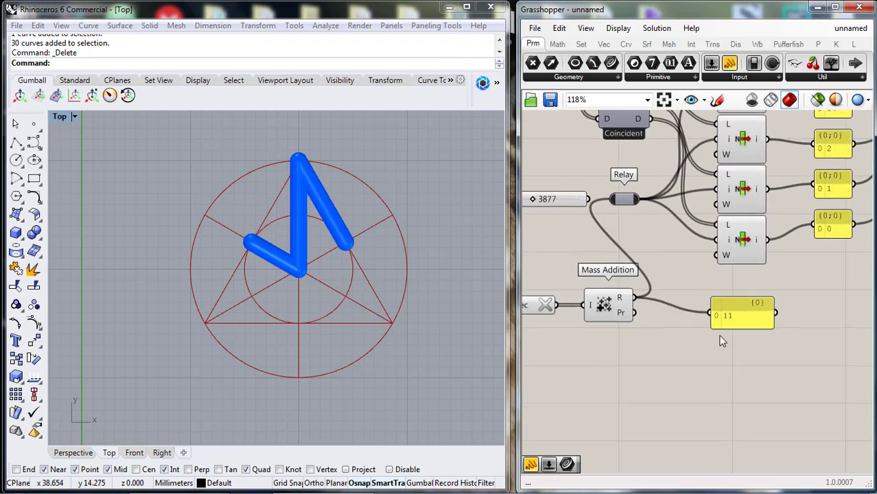
scroll(727, 325, up, 2)
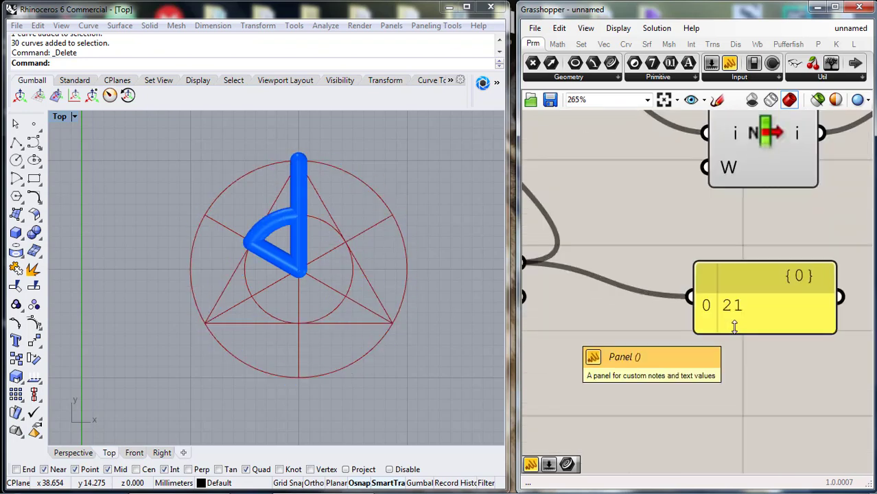
Step: Set the Number slider to 100 to make the count advance in larger increments and check the panel
scroll(631, 366, down, 3)
right_drag(616, 380, 773, 376)
right_drag(609, 376, 803, 374)
drag(556, 314, 658, 313)
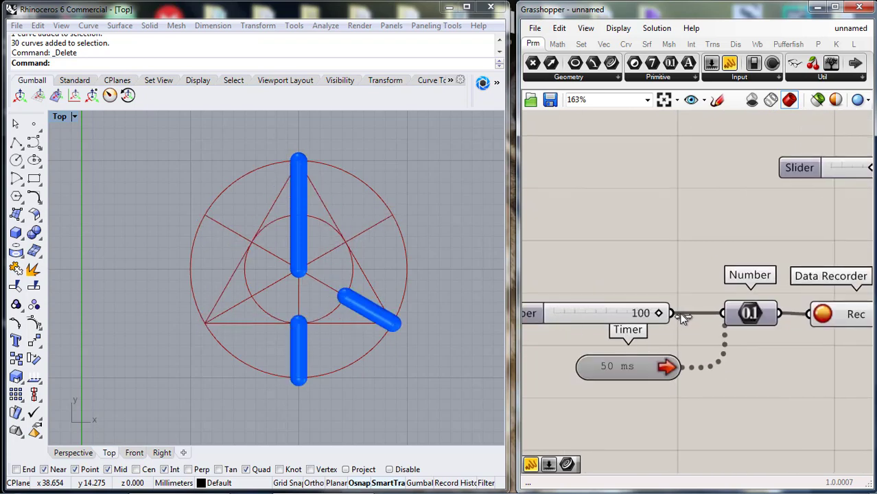
right_drag(823, 384, 633, 370)
scroll(744, 342, up, 2)
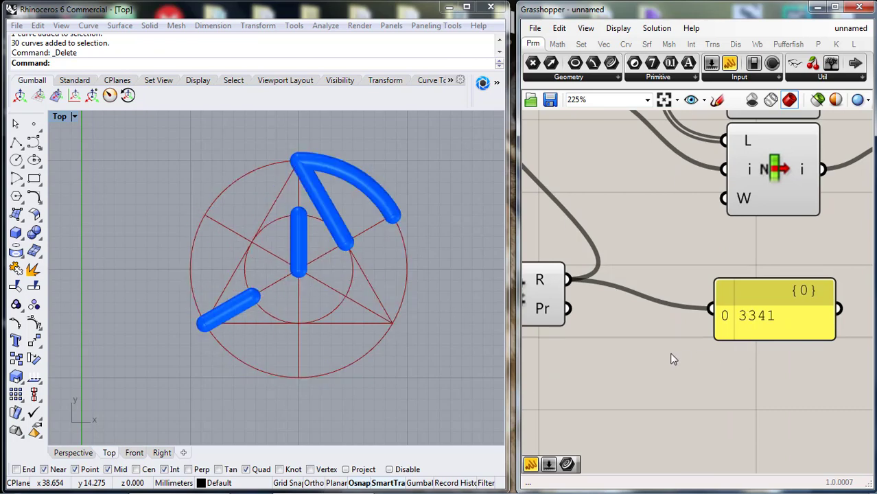
Step: Set the Number slider back to 1 and switch off the Timer
right_drag(674, 357, 740, 365)
scroll(738, 366, down, 3)
right_drag(538, 375, 733, 372)
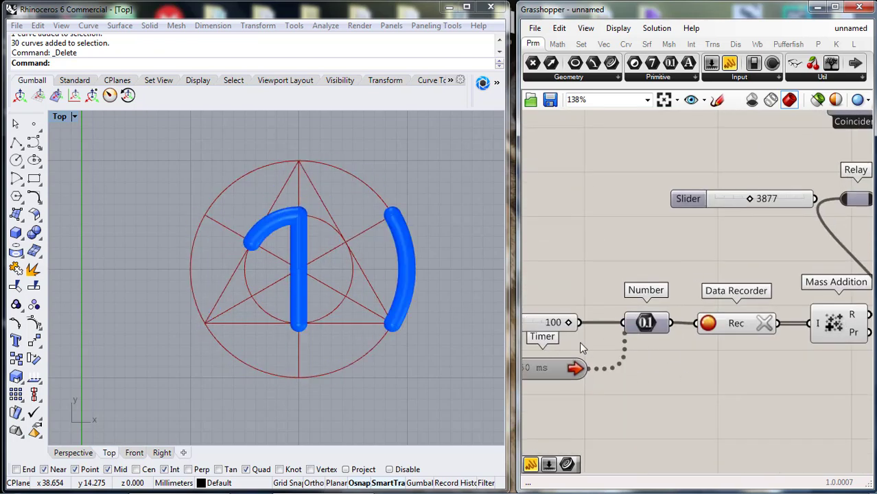
right_drag(578, 343, 687, 345)
drag(673, 327, 584, 328)
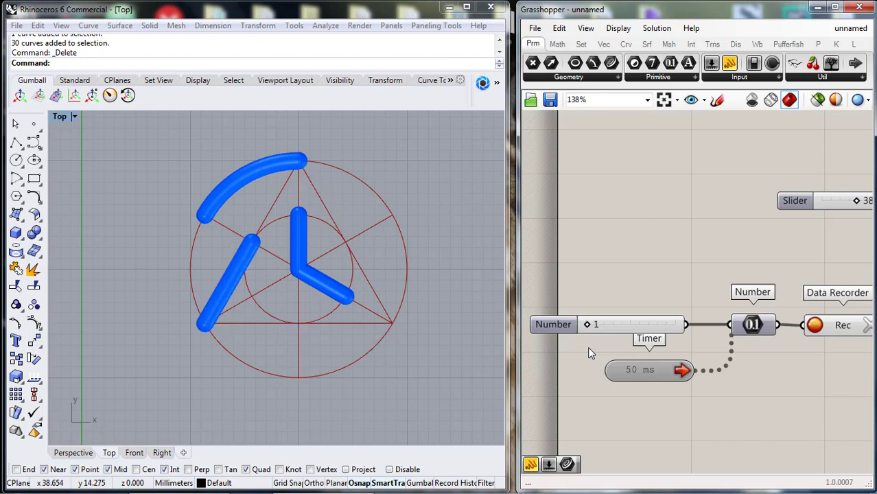
click(683, 371)
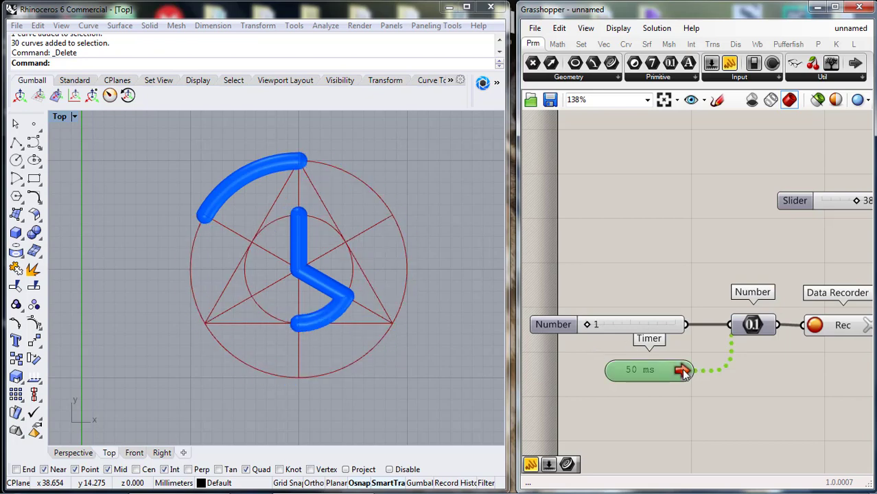